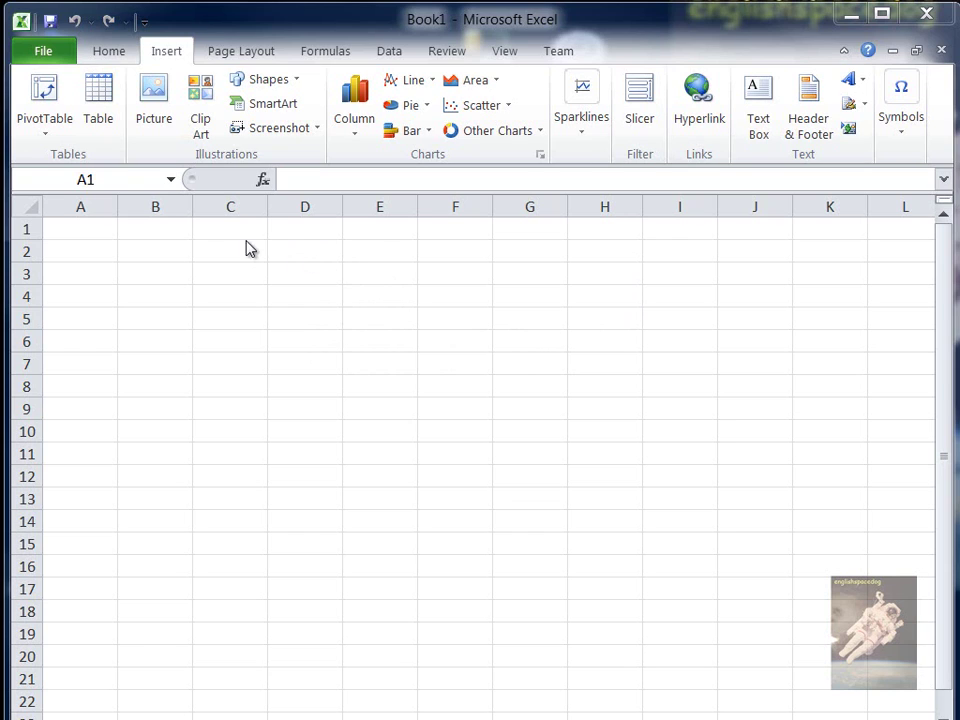
# Enter the heading "procedure division." in cell E4
pyautogui.click(414, 302)
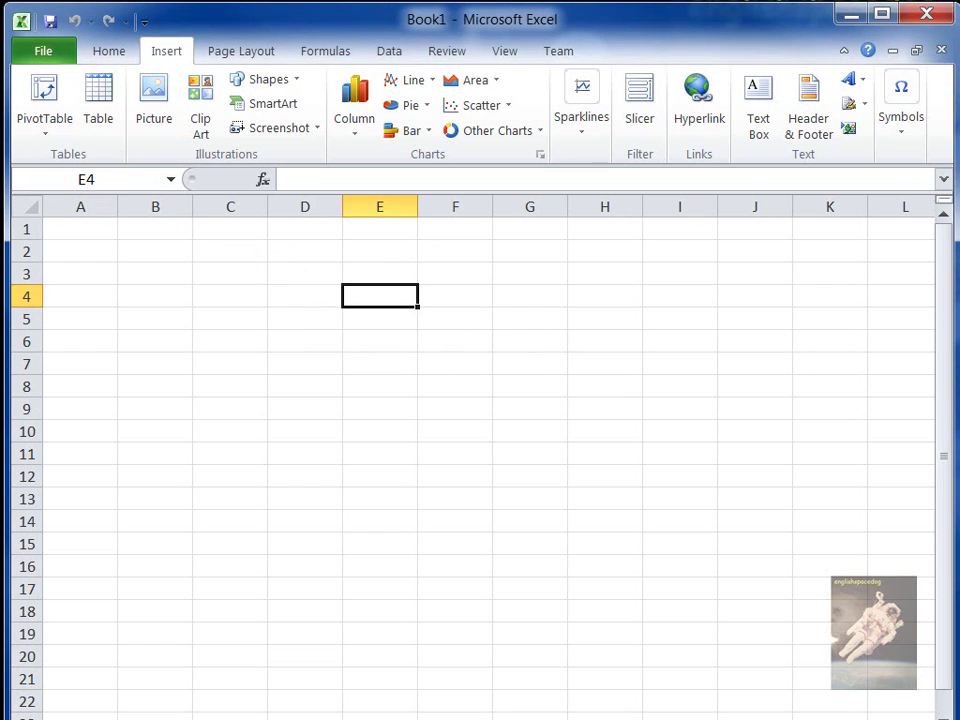
pyautogui.write('pr')
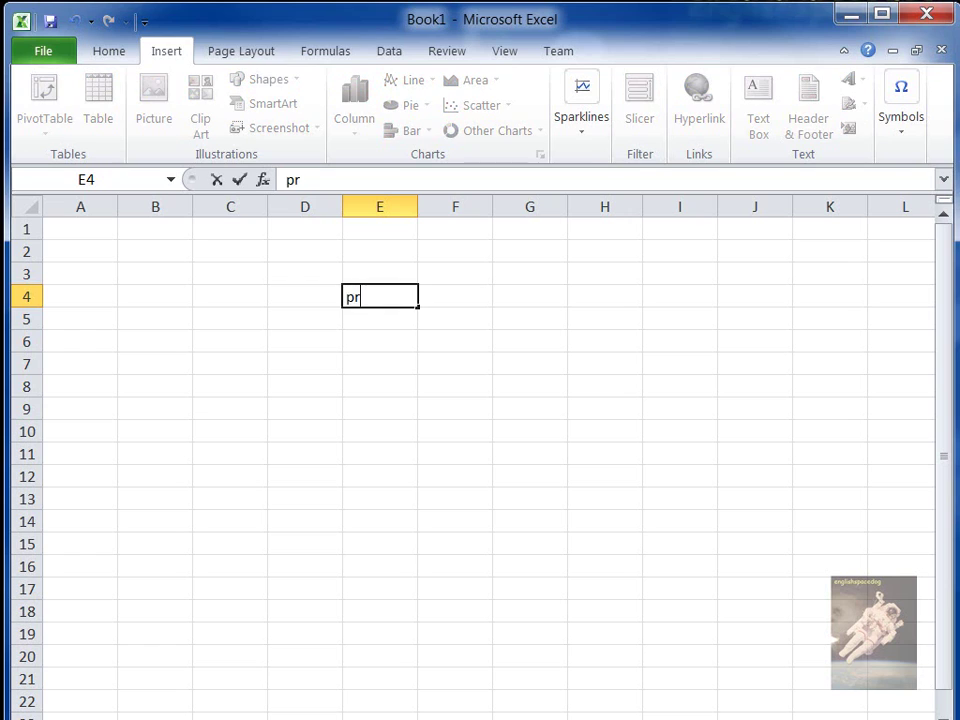
pyautogui.write('ocedure')
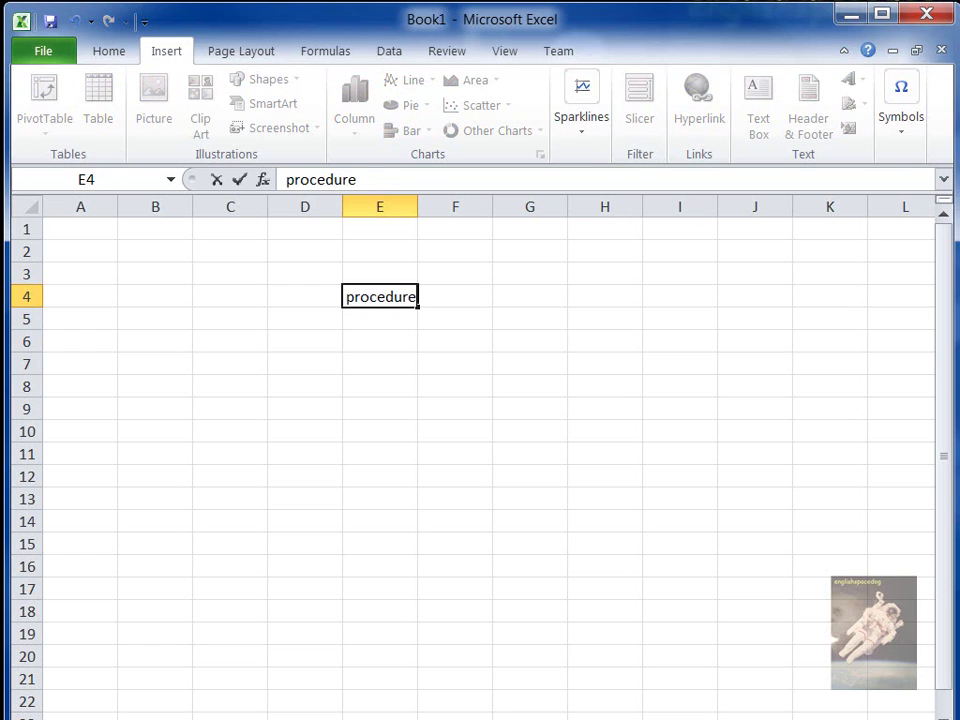
pyautogui.write(' division.')
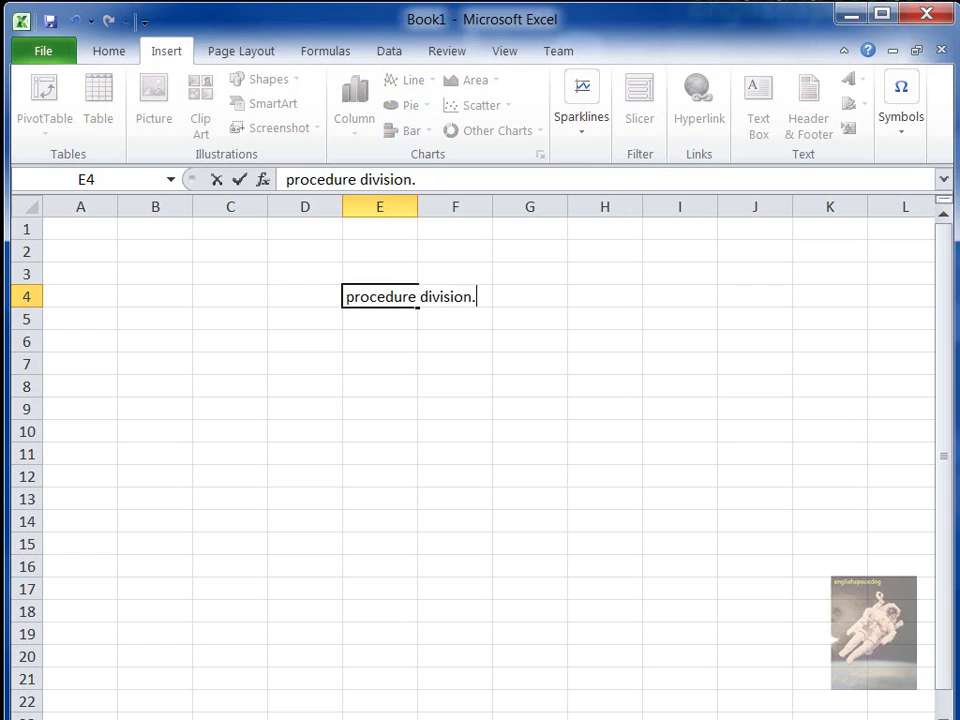
pyautogui.press('Return')
# Enter the paragraph name "000-000-BEGIN." in cell E6, two rows below the procedure division heading
pyautogui.press('Return')
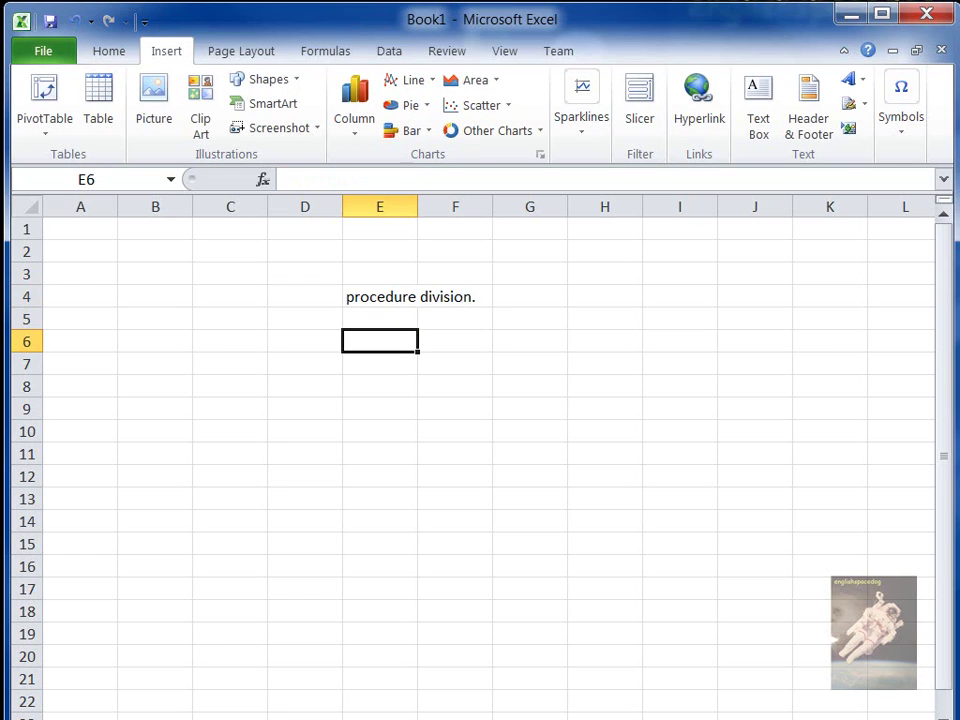
pyautogui.write('000')
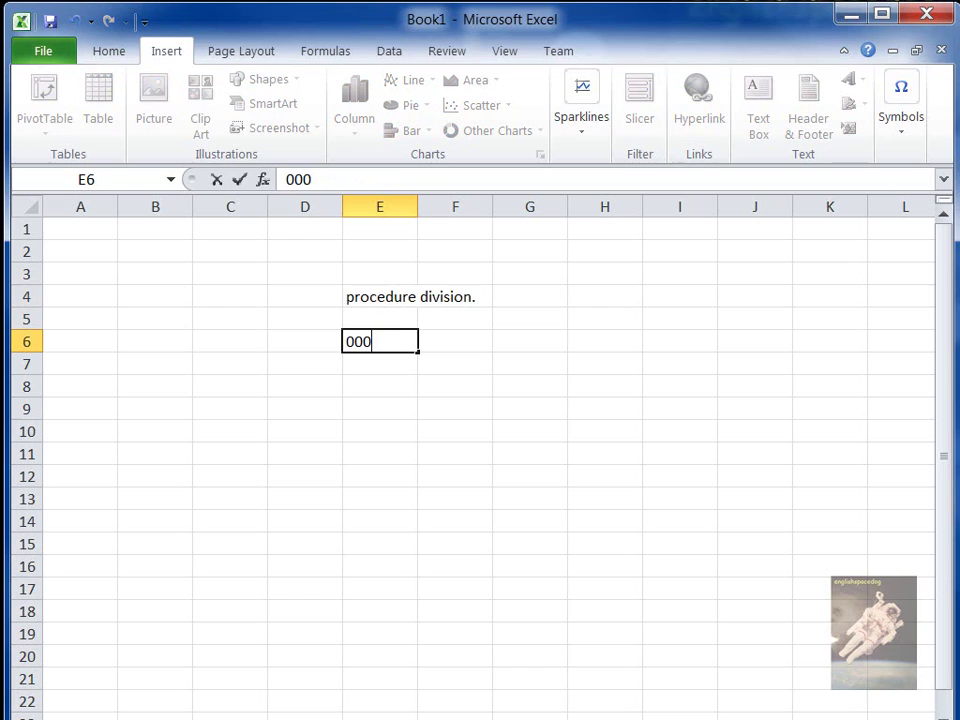
pyautogui.write('-000--')
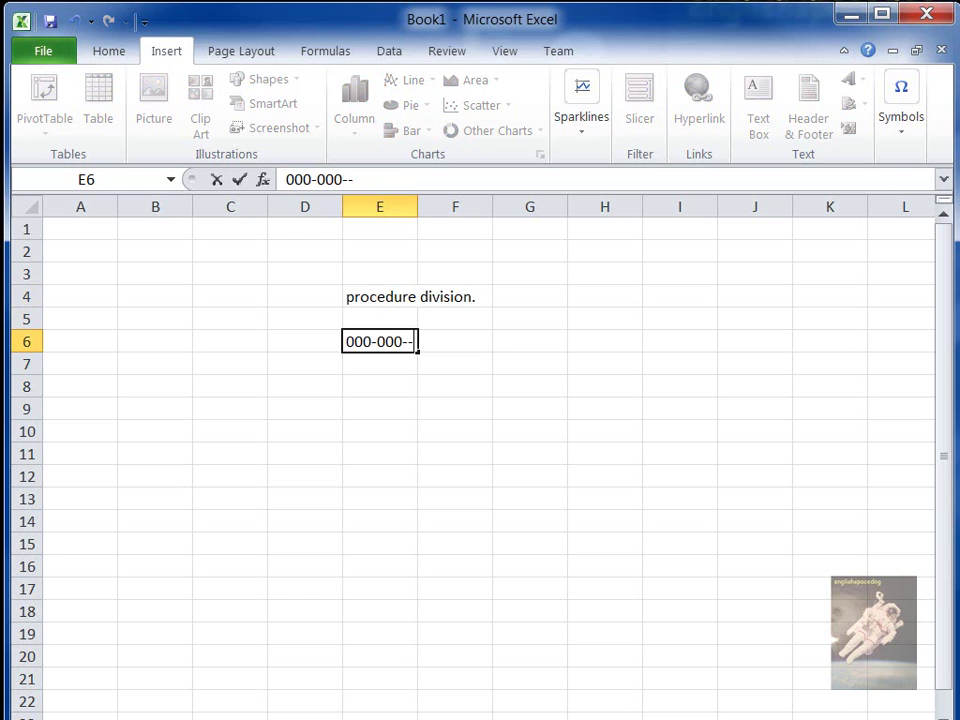
pyautogui.press('BackSpace')
pyautogui.write('BEGIN.')
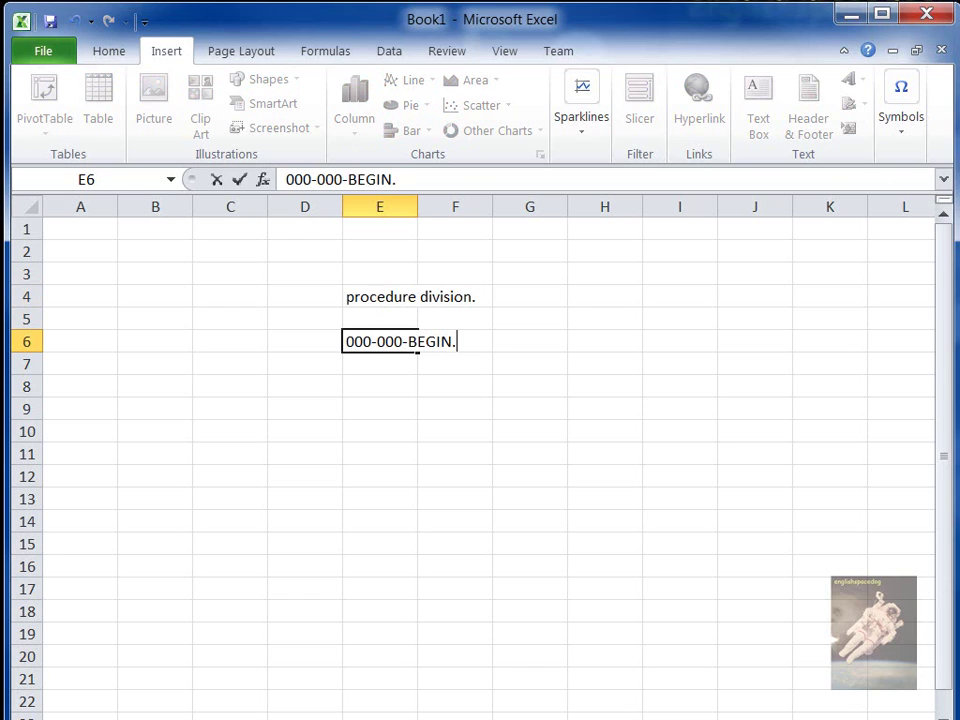
pyautogui.press('Return')
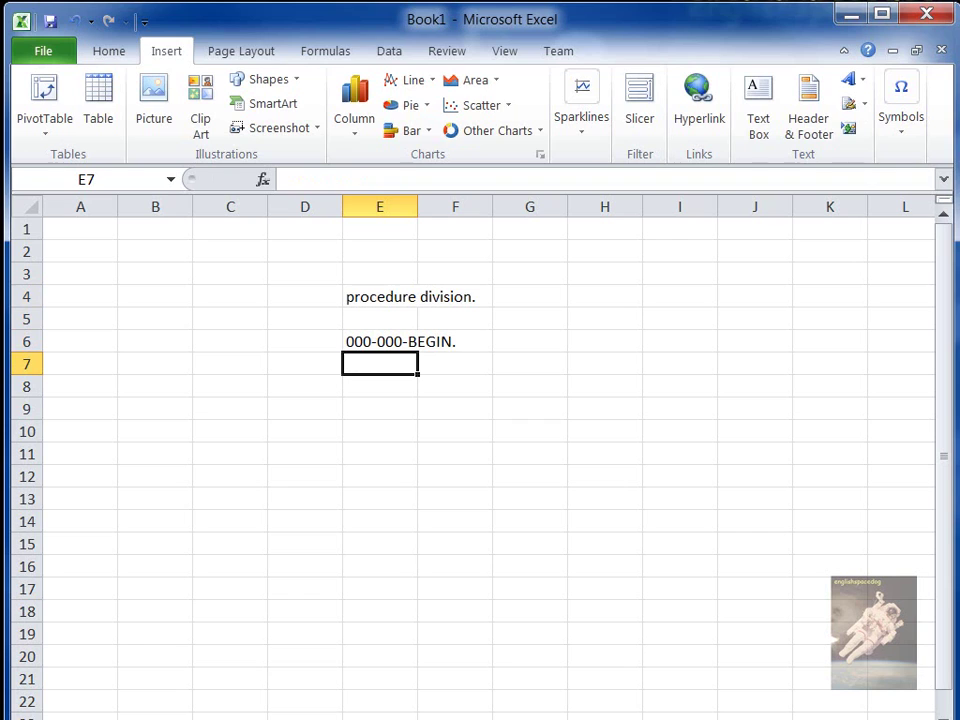
# Enter the paragraph name "100-000-INITIALIZATION." in cell B11
pyautogui.click(130, 462)
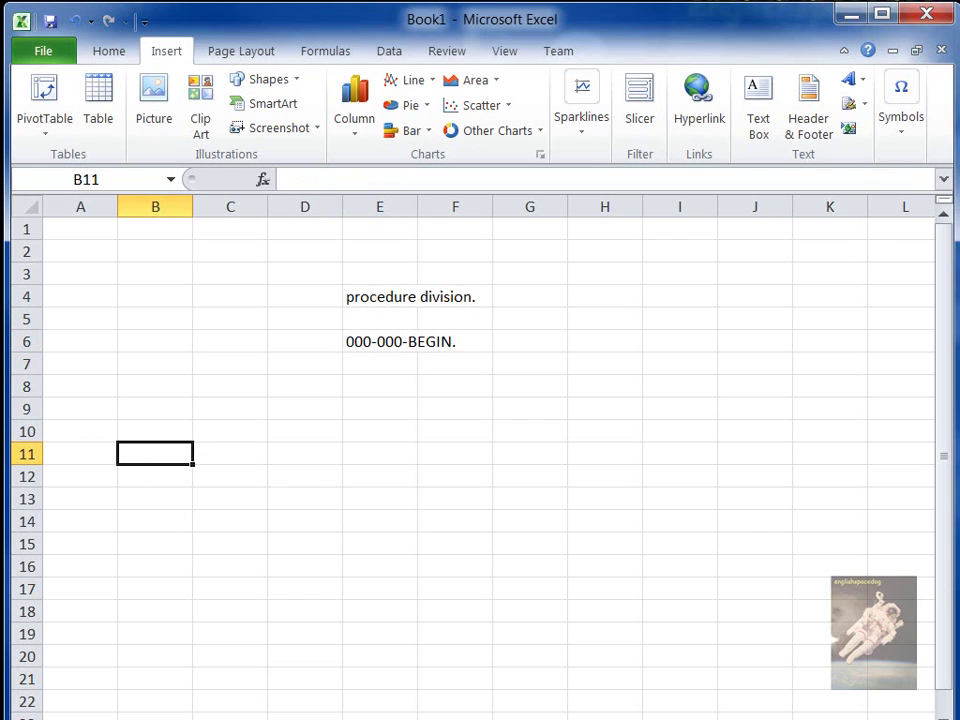
pyautogui.write('100-')
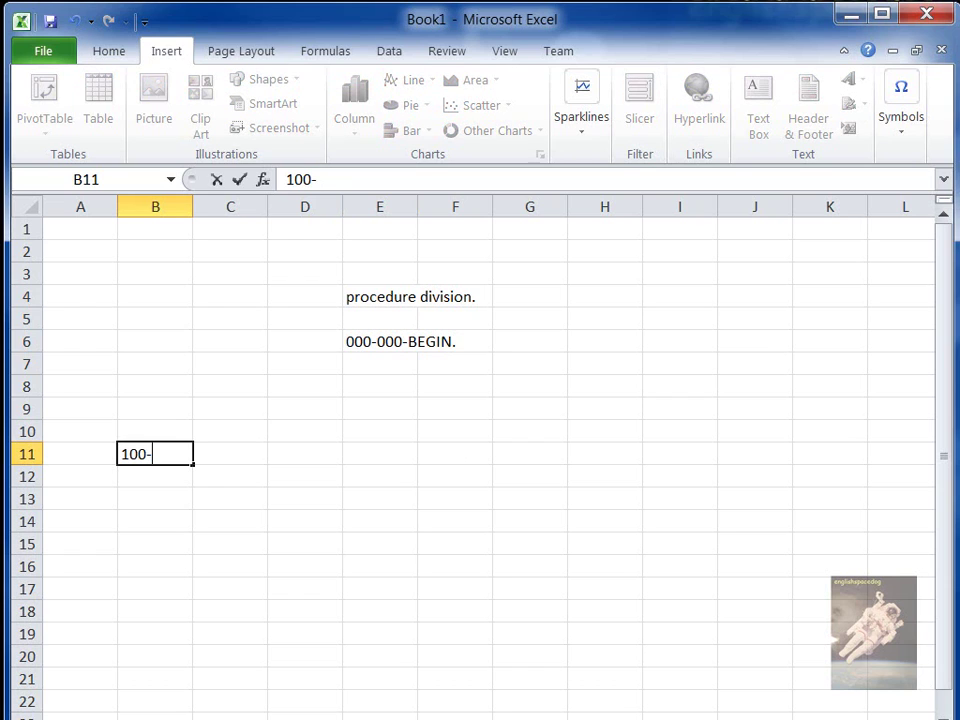
pyautogui.write('000-')
pyautogui.write('INIT')
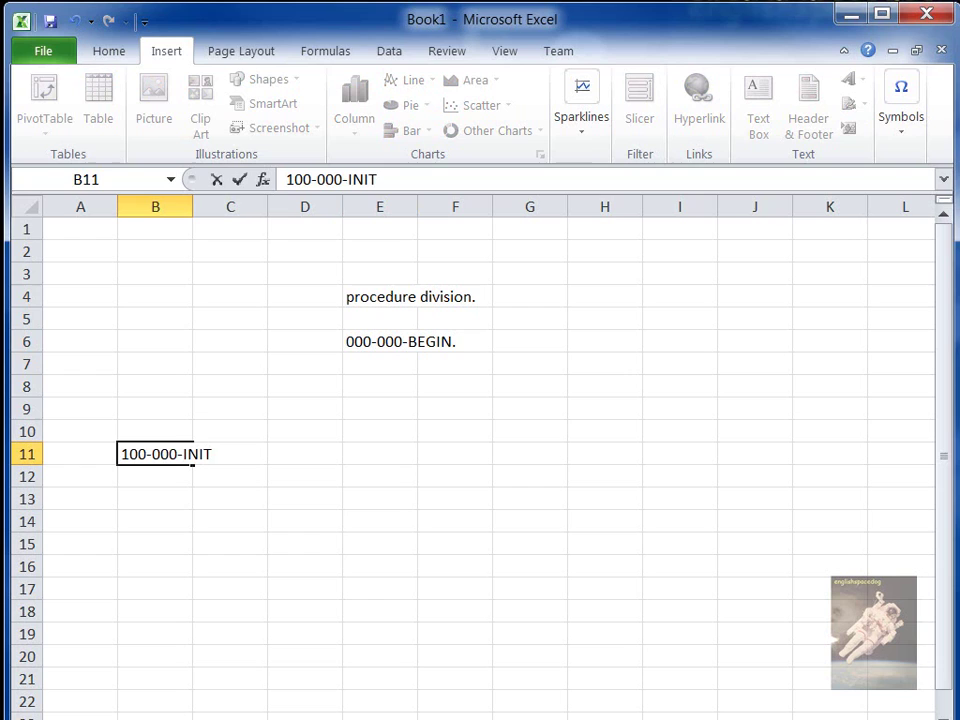
pyautogui.write('IALIZ')
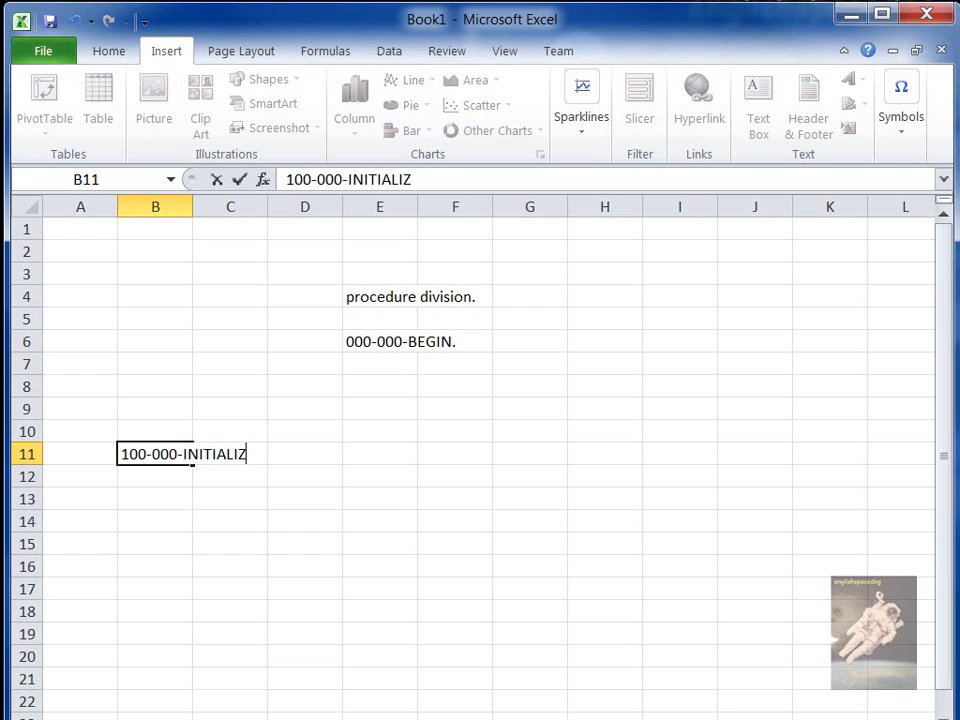
pyautogui.write('ATION.')
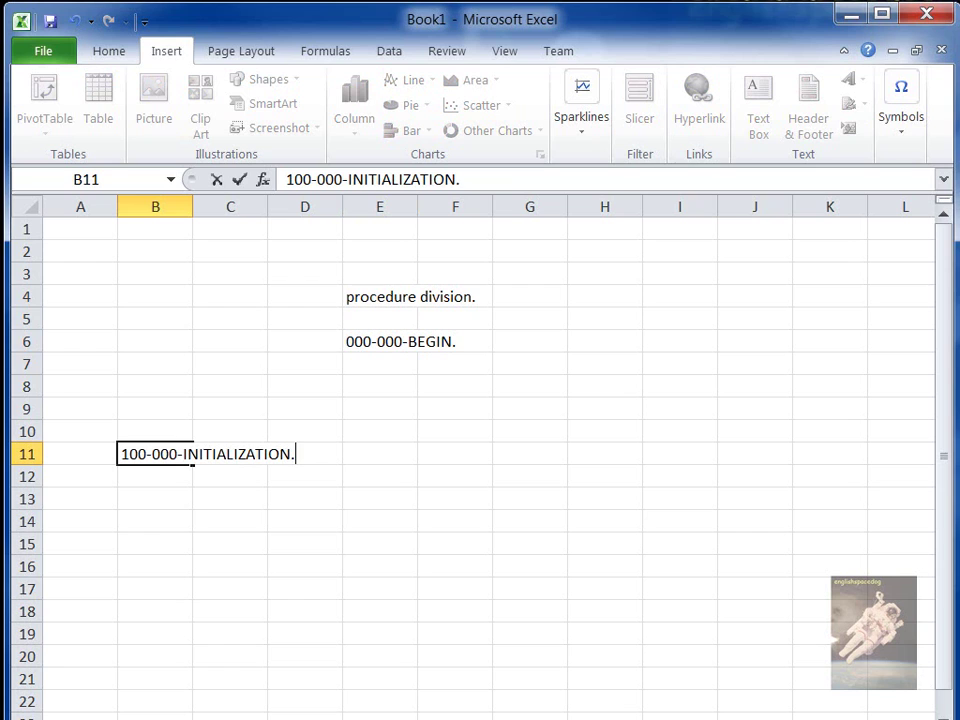
pyautogui.press('Return')
# Enter the paragraph name "200-000-MAINLINE." in cell E11, in the same row as the initialization paragraph
pyautogui.press('Up')
pyautogui.press('Right')
pyautogui.press('Right')
pyautogui.press('Right')
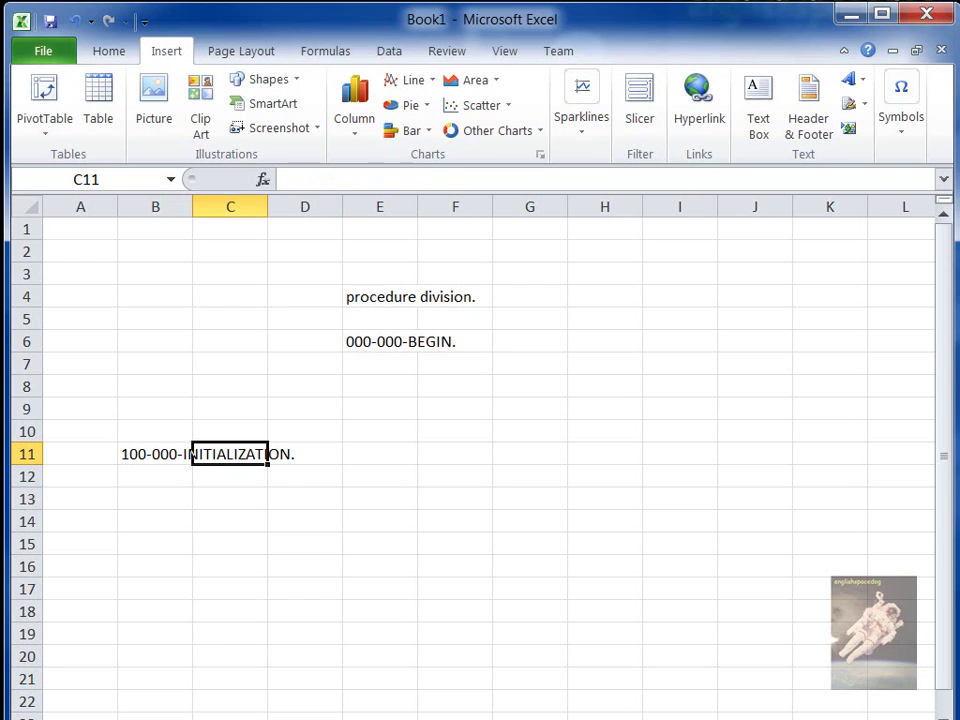
pyautogui.write('2')
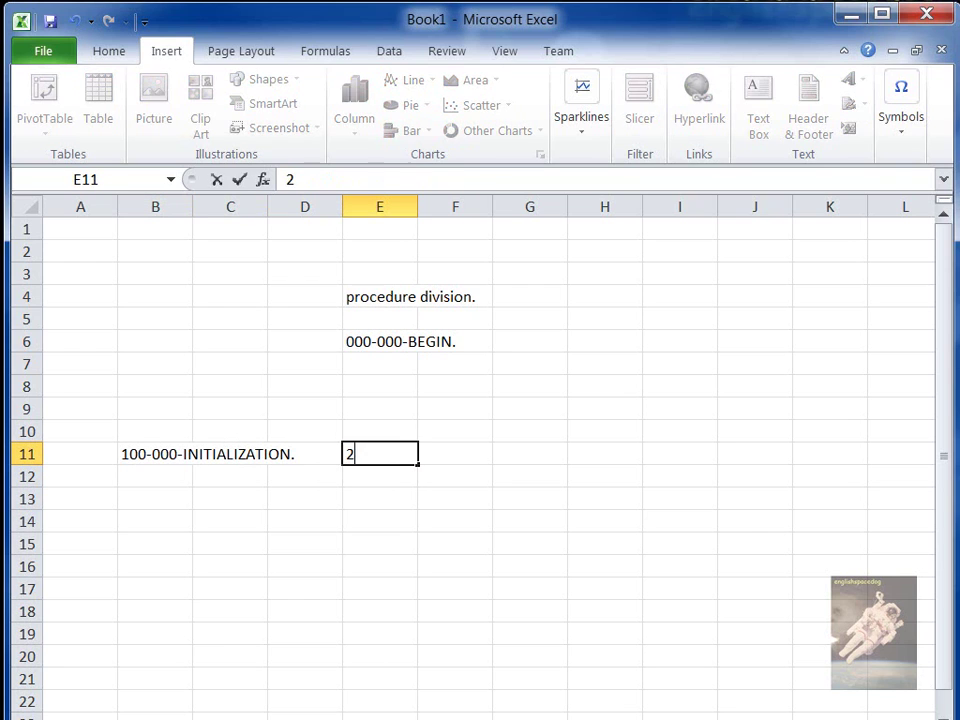
pyautogui.write('00-000-MA')
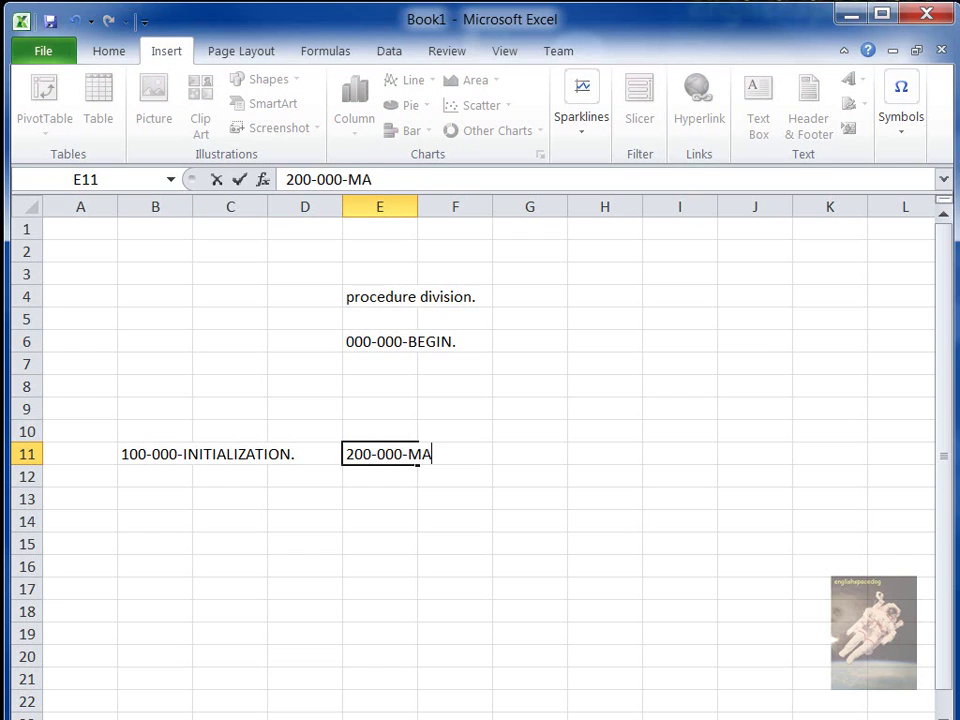
pyautogui.write('INLINE.')
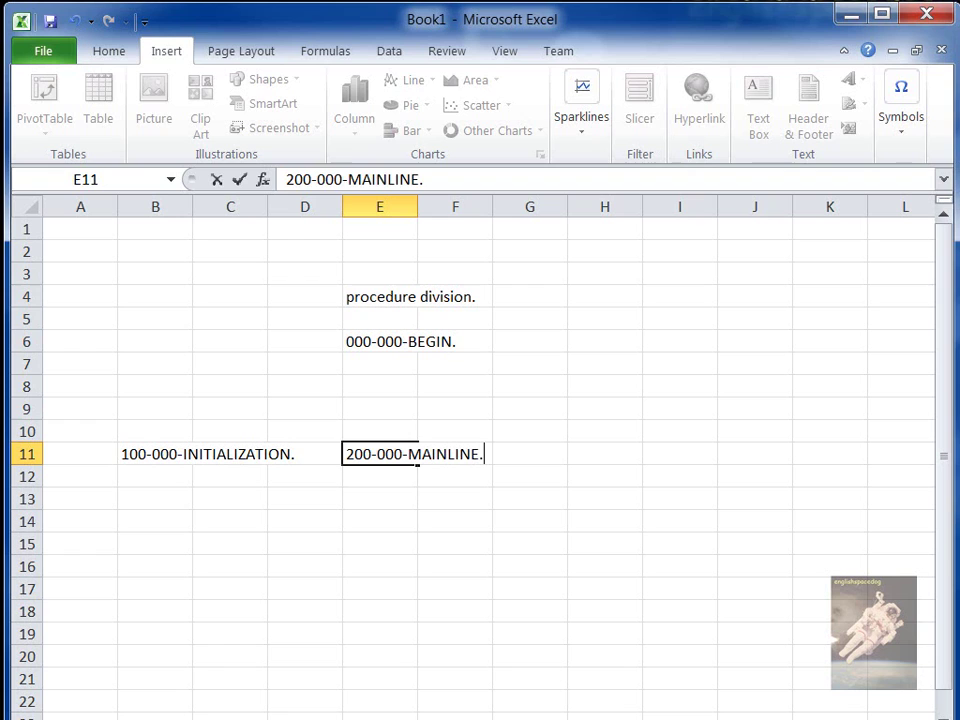
pyautogui.press('Return')
# Enter the paragraph name "900-000-END." in cell I11, in the same row as the mainline paragraph
pyautogui.press('Up')
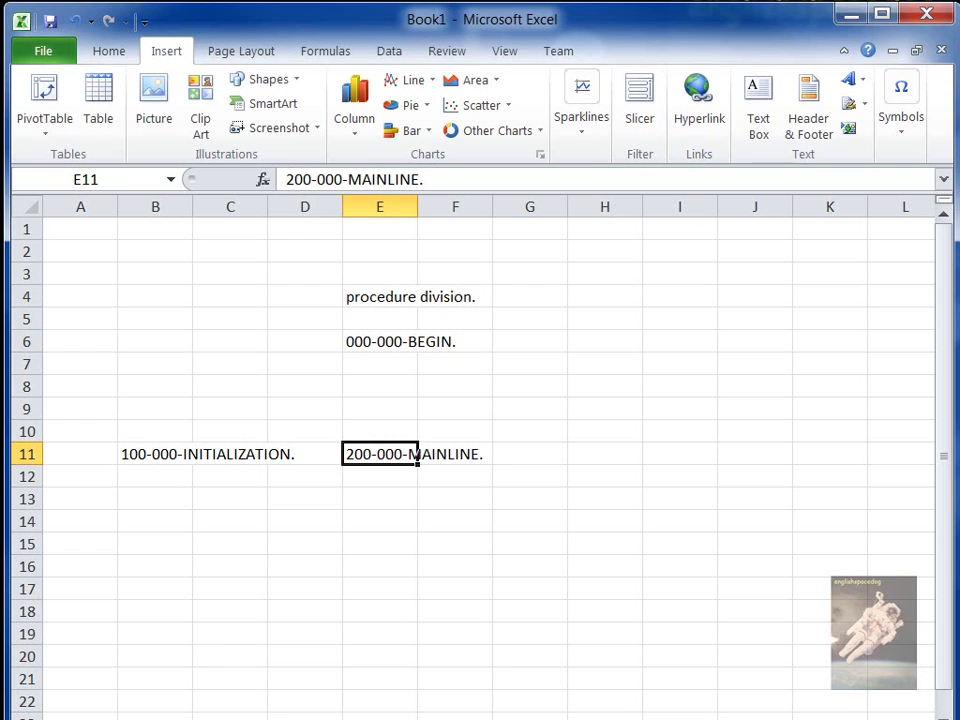
pyautogui.press('Right')
pyautogui.press('Right')
pyautogui.press('Right')
pyautogui.press('Right')
pyautogui.write('9')
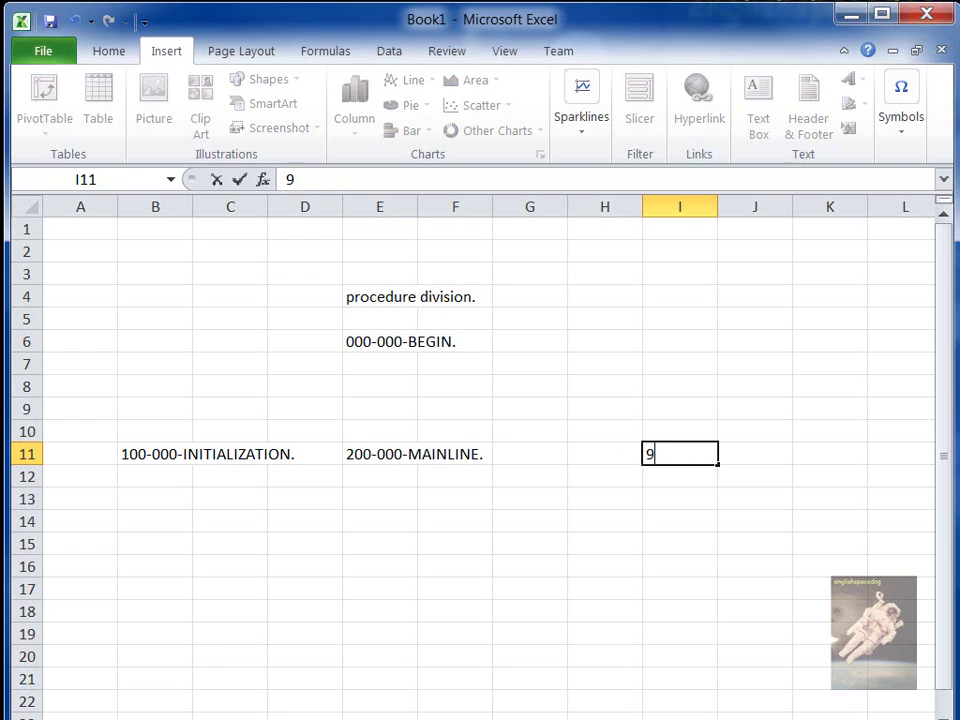
pyautogui.write('00-000-EOJ')
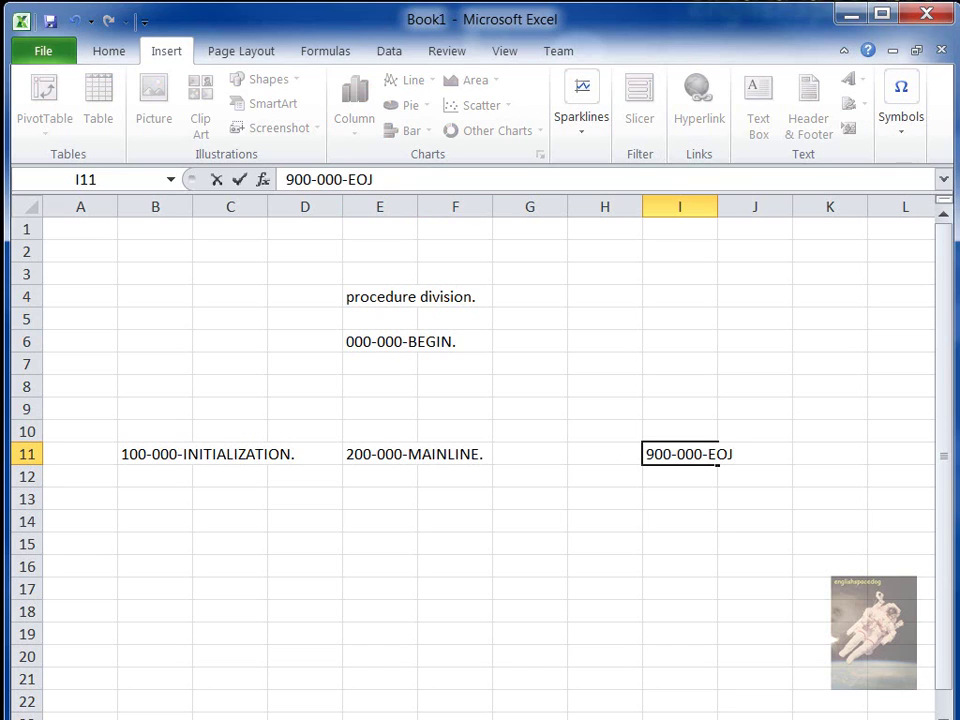
pyautogui.press('BackSpace')
pyautogui.press('BackSpace')
pyautogui.write('ND.')
pyautogui.press('Return')
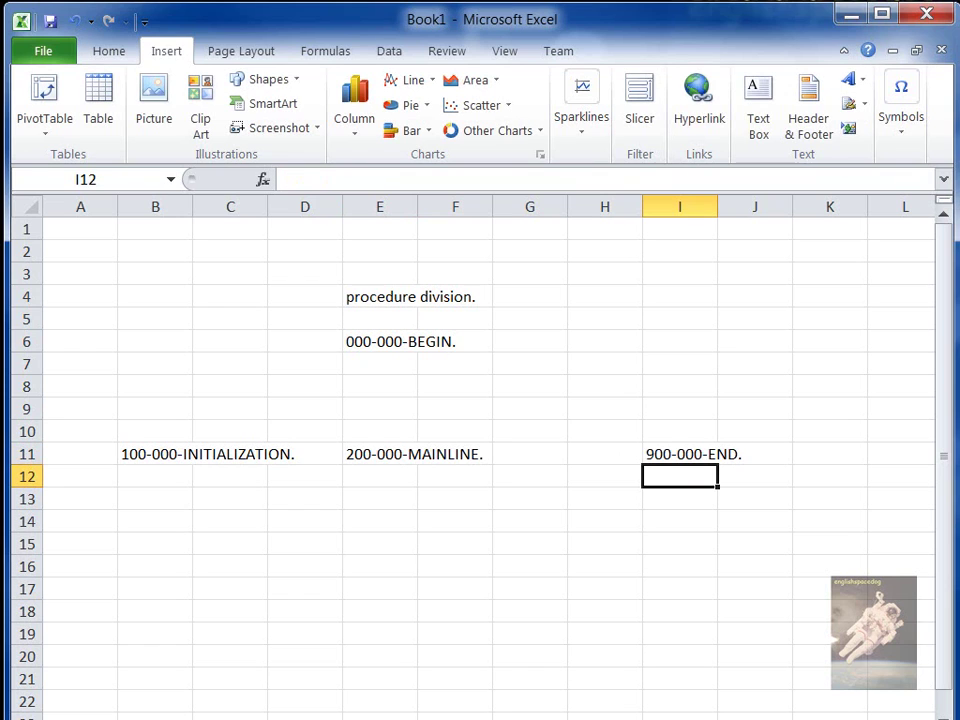
# List the initialization tasks beneath its heading: "OPEN FILES" in B13 and "INPUT AND OUTPUT" in B14
pyautogui.click(144, 495)
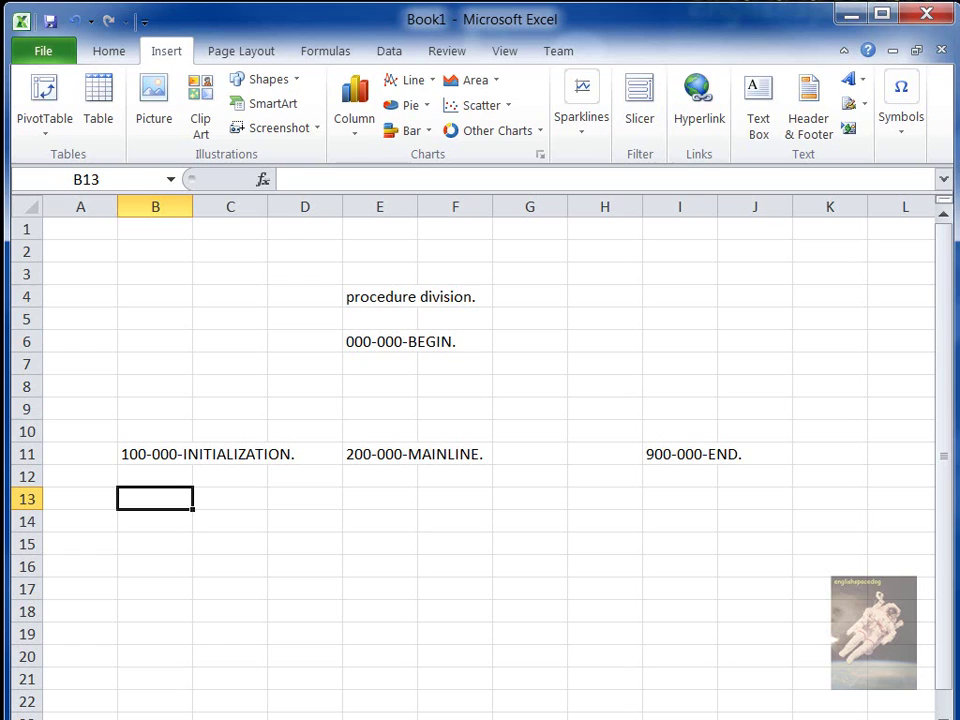
pyautogui.write('OPEN FILES')
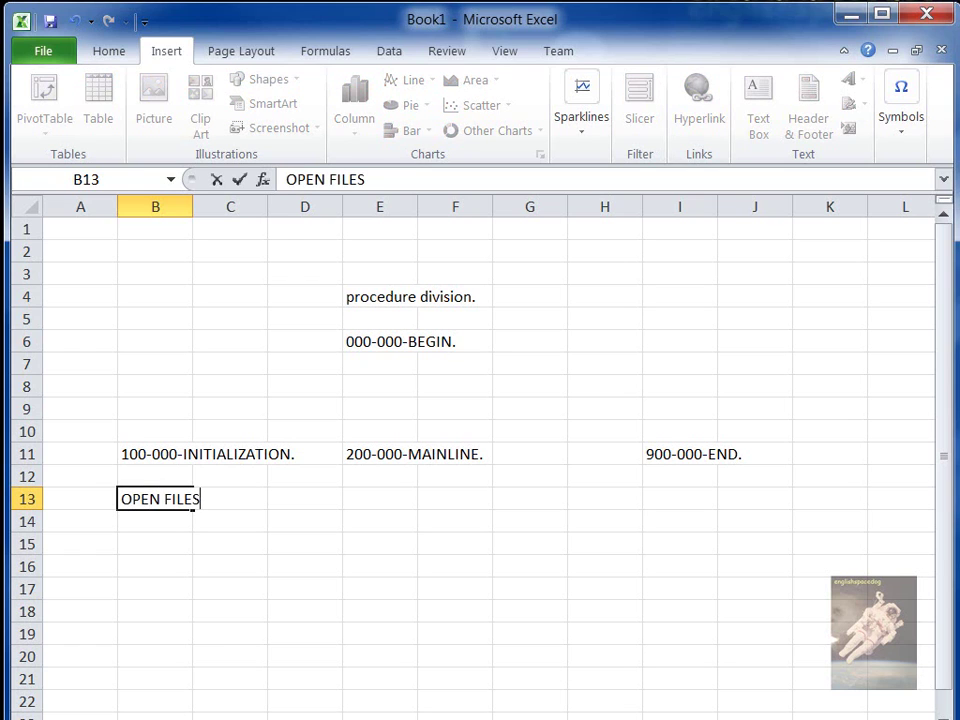
pyautogui.press('Return')
pyautogui.write('INPUT A')
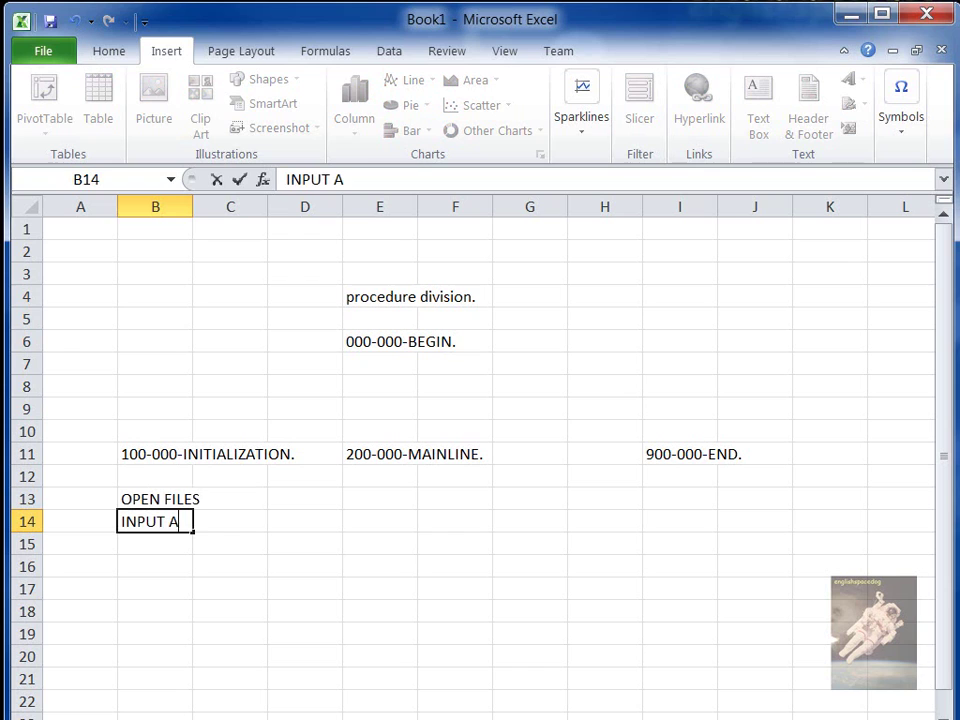
pyautogui.write('ND OUTPUT')
pyautogui.press('Return')
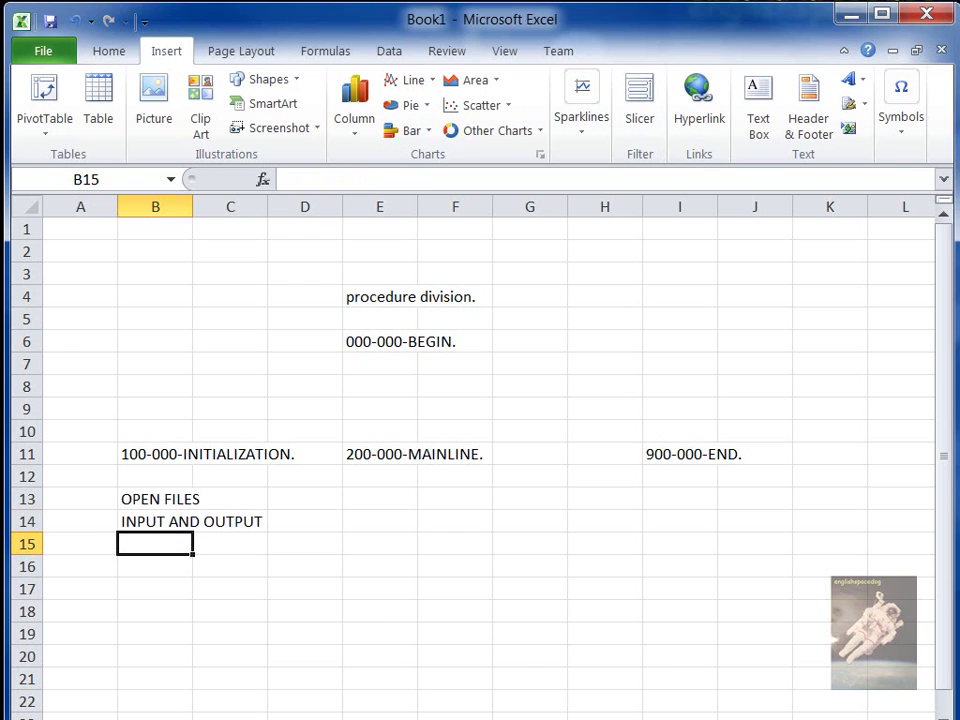
pyautogui.press('Return')
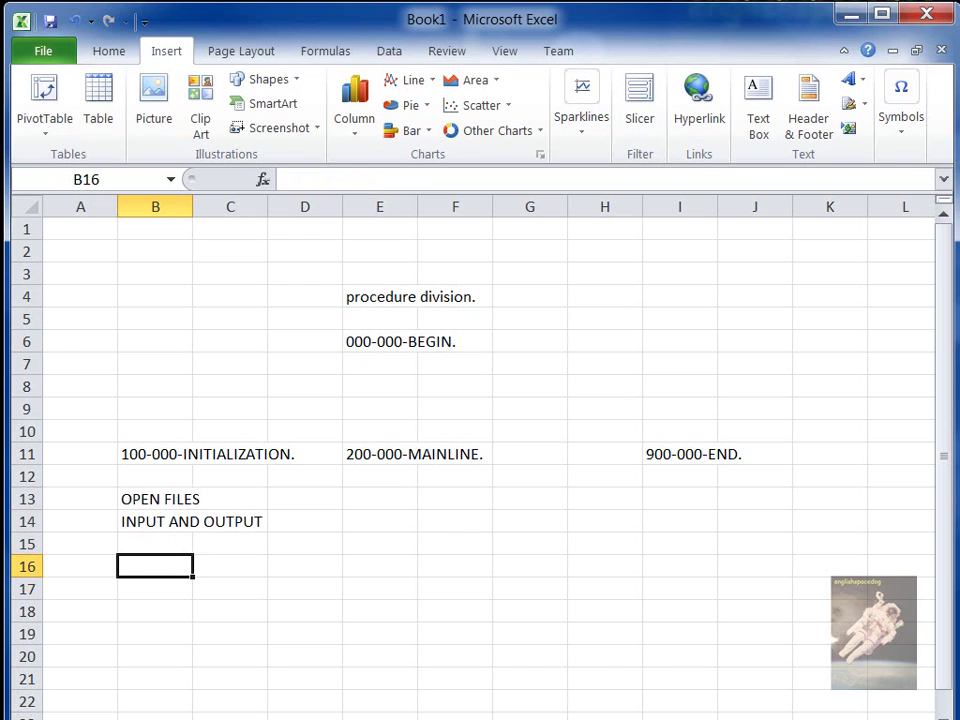
# List the closing tasks beneath the 900-000-END. heading: "CLOSE FILES." in I13 and "STOP RUN." in I14
pyautogui.press('Up')
pyautogui.press('Up')
pyautogui.press('Up')
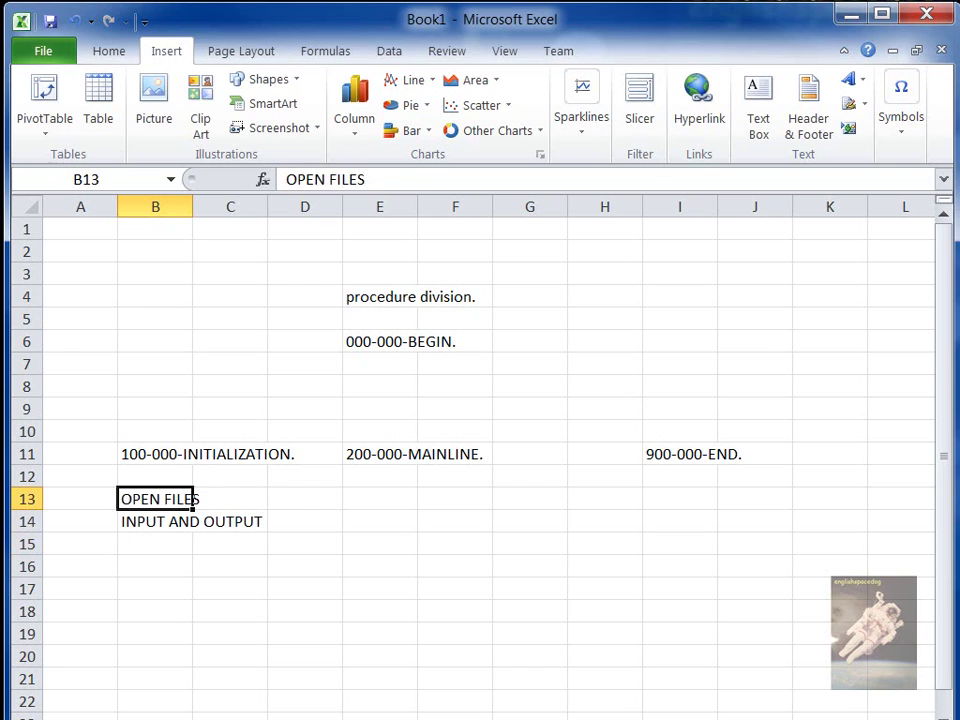
pyautogui.press('Right')
pyautogui.press('Right')
pyautogui.press('Right')
pyautogui.press('Right')
pyautogui.press('Right')
pyautogui.press('Right')
pyautogui.press('Right')
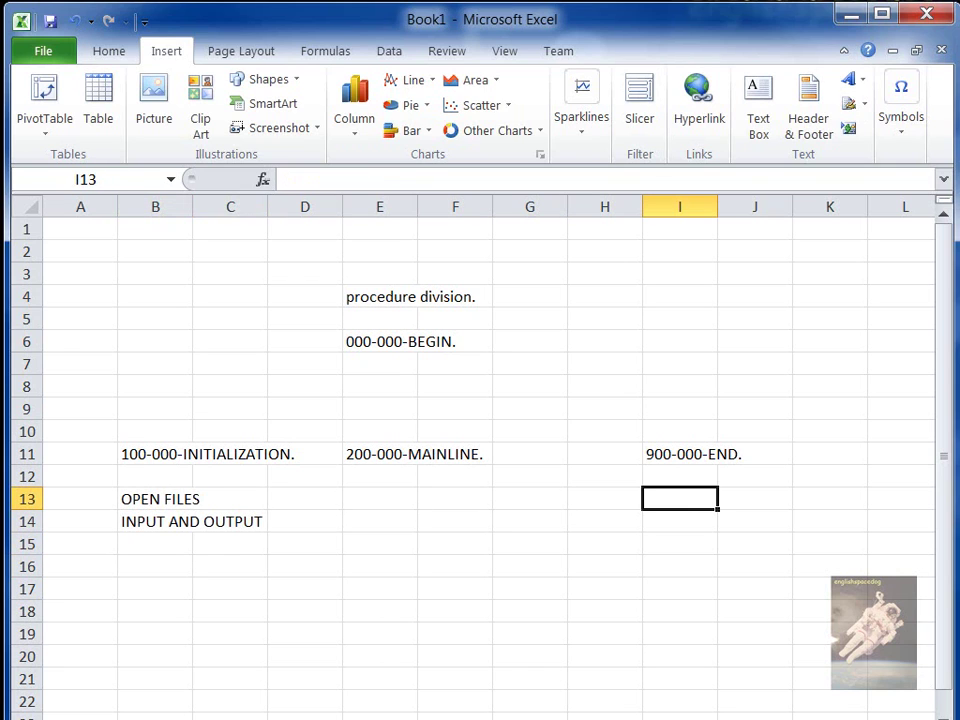
pyautogui.write('CLOSE FILES.')
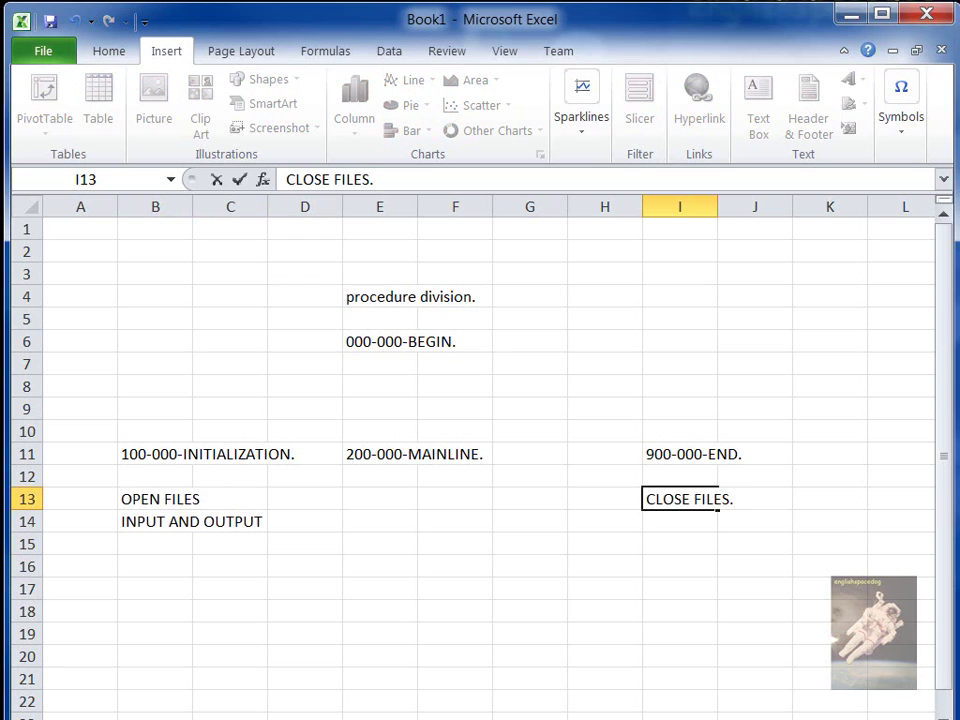
pyautogui.press('Return')
pyautogui.write('STOP RUN.')
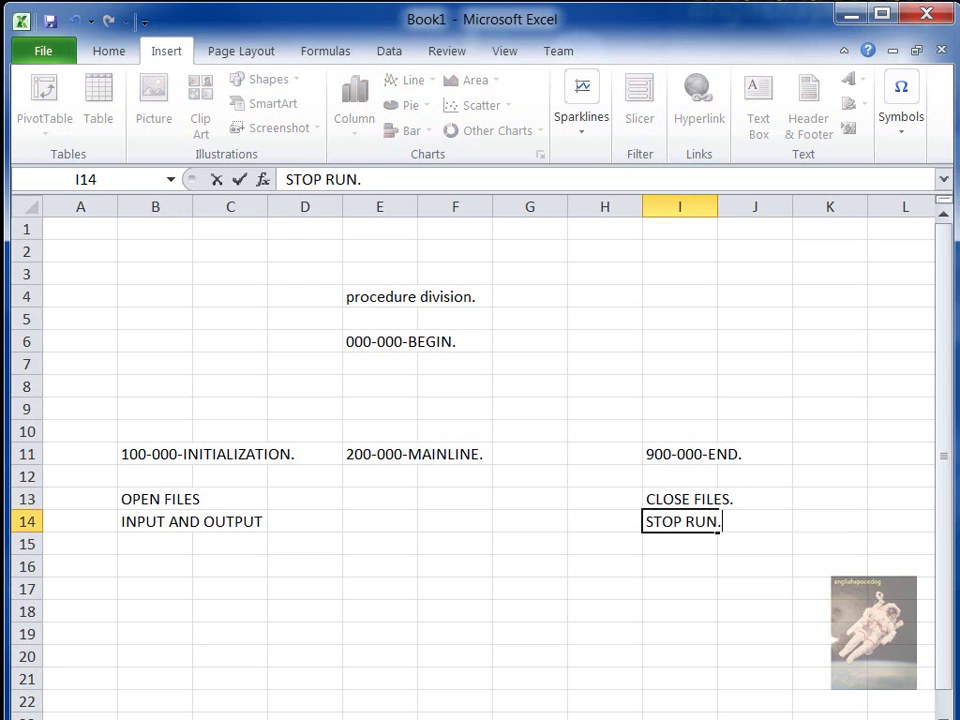
pyautogui.press('Return')
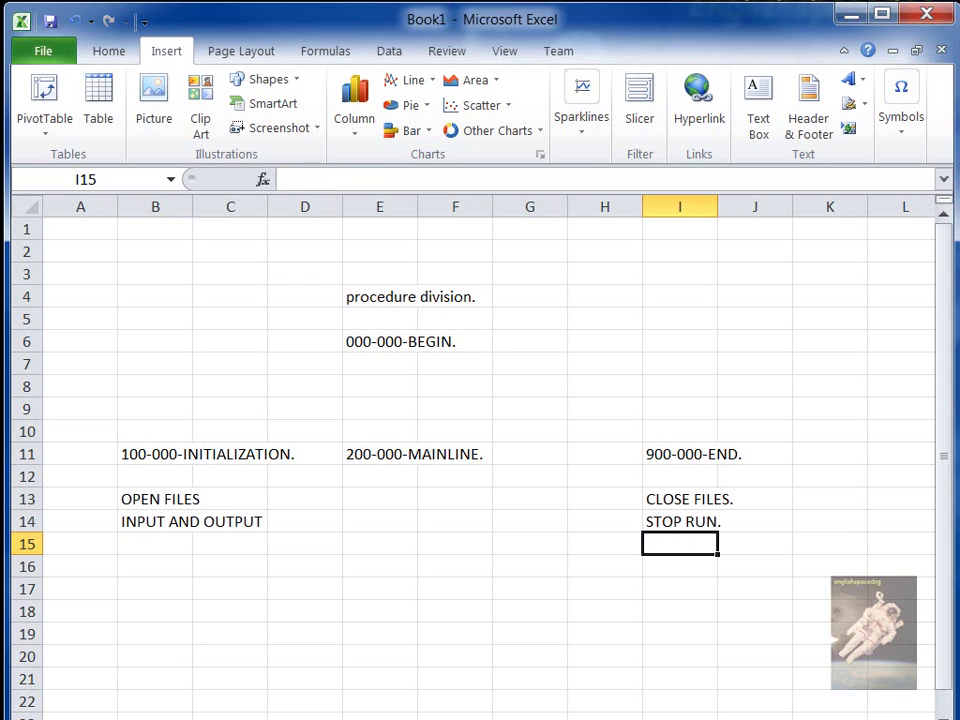
# Enter "LOOP" in cell E16, below the 200-000-MAINLINE. heading, as the first mainline task
pyautogui.press('Up')
pyautogui.press('Up')
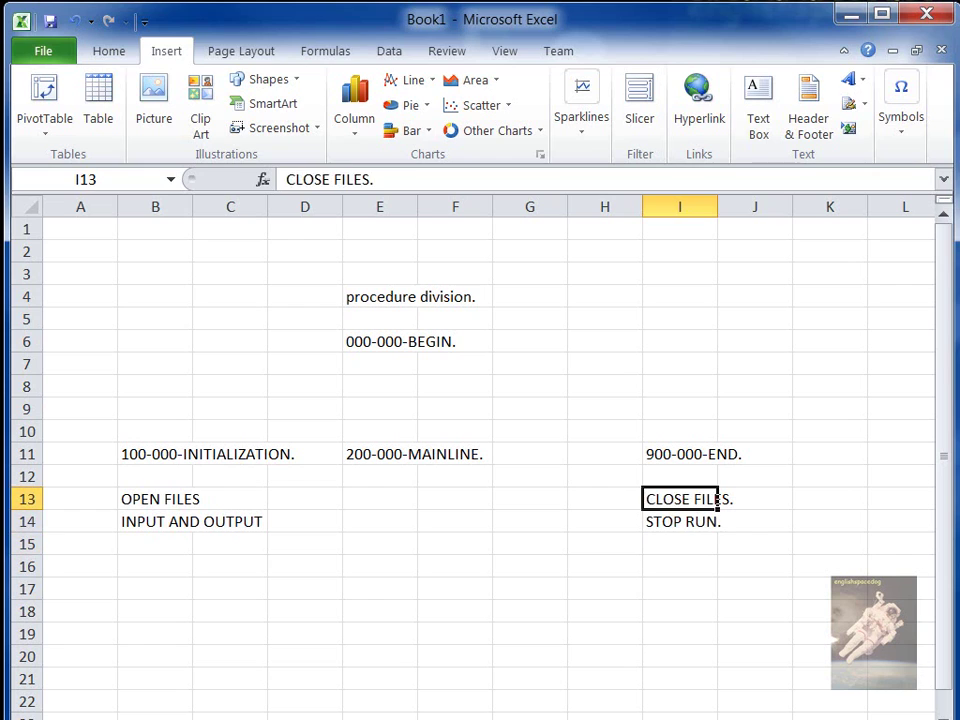
pyautogui.press('Left')
pyautogui.press('Left')
pyautogui.press('Left')
pyautogui.press('Left')
pyautogui.press('Down')
pyautogui.press('Down')
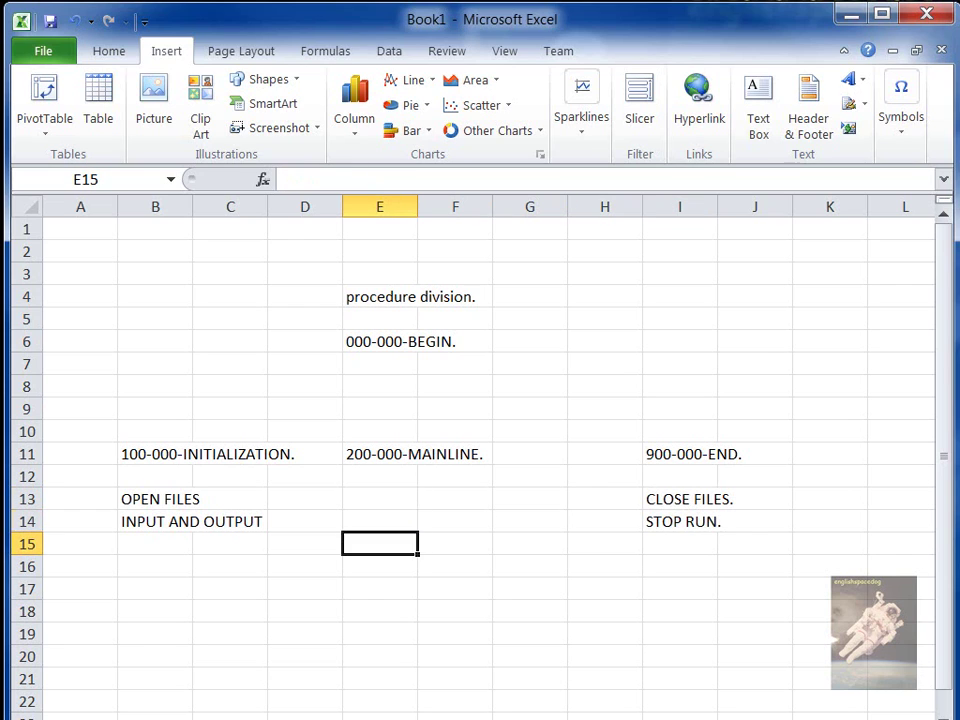
pyautogui.press('Down')
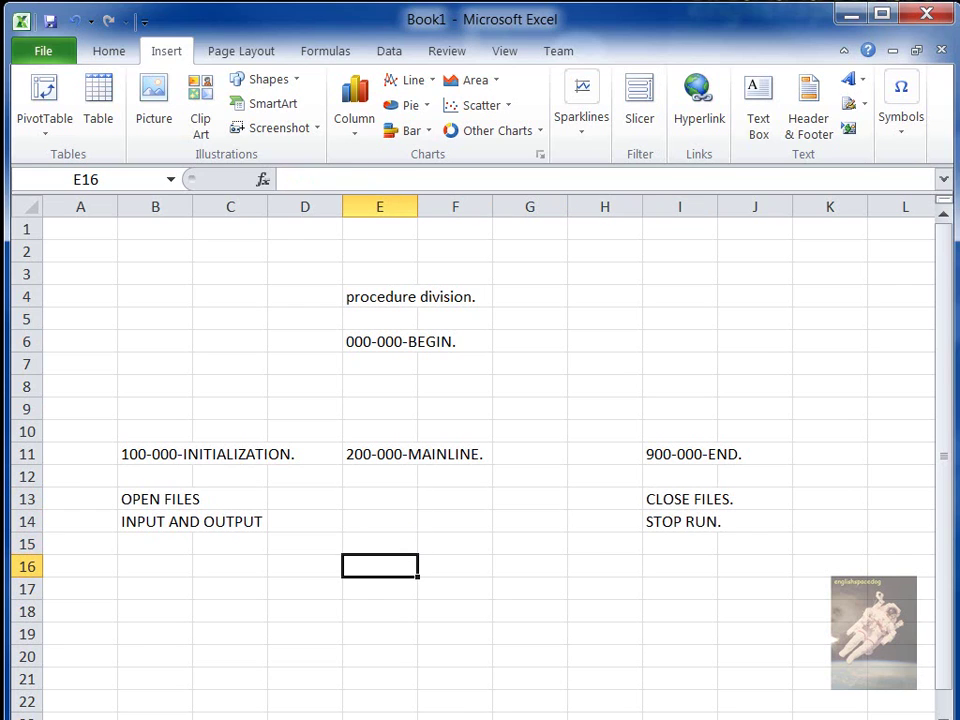
pyautogui.write('LO')
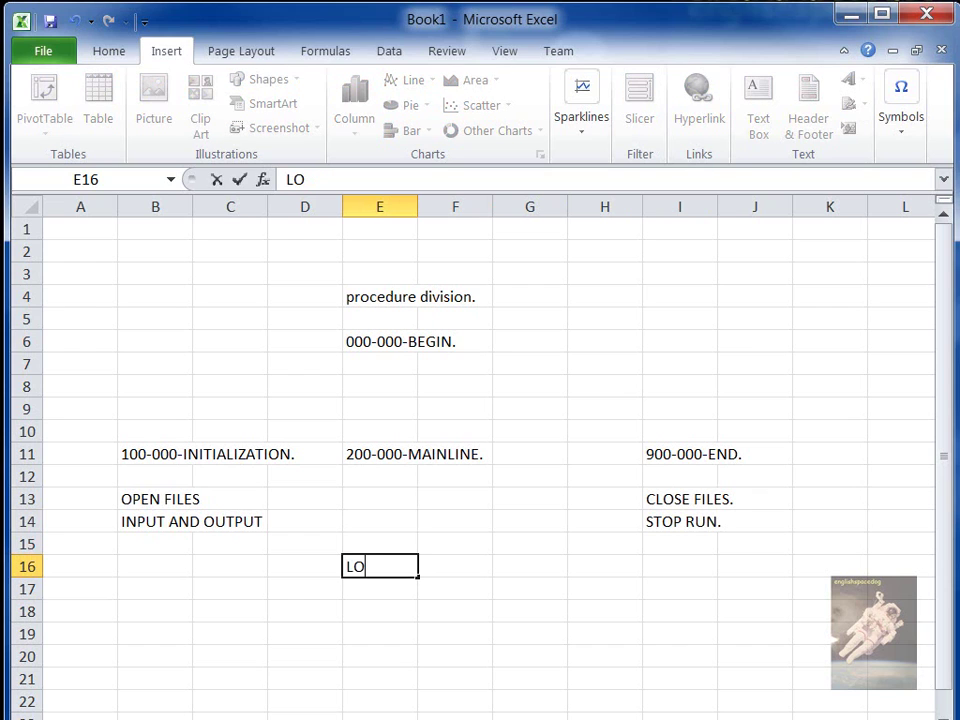
pyautogui.write('OP')
pyautogui.press('Return')
# Continue the mainline tasks beneath LOOP with "READ A RECORD FROM INPUT FILE." in E17 and "PROCESSING." in E18
pyautogui.write('RED')
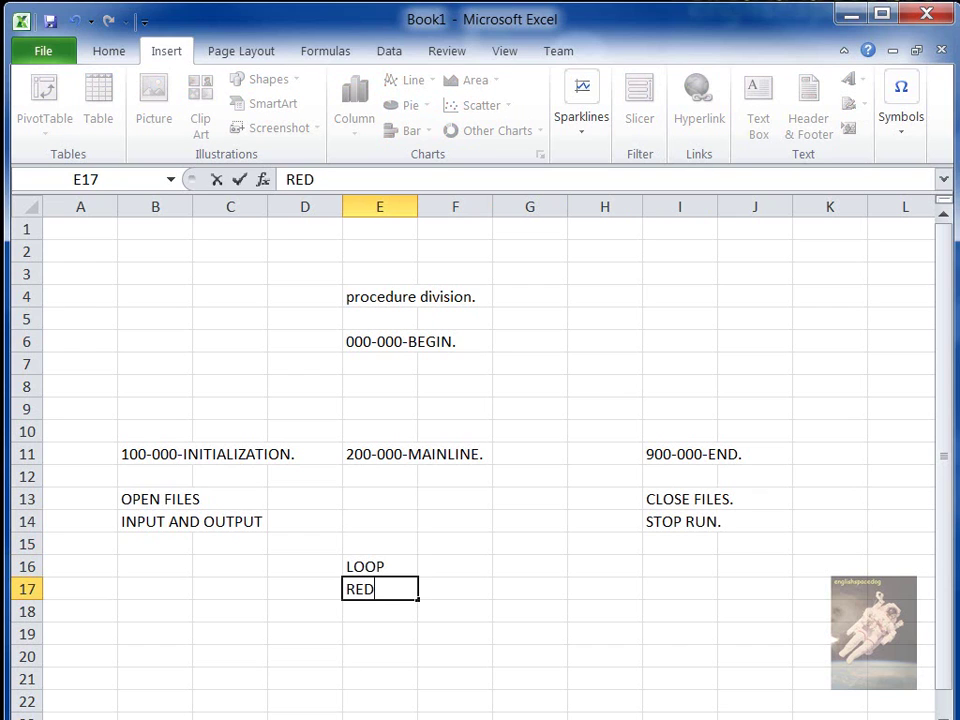
pyautogui.press('BackSpace')
pyautogui.write('AD A RECORD FROM ')
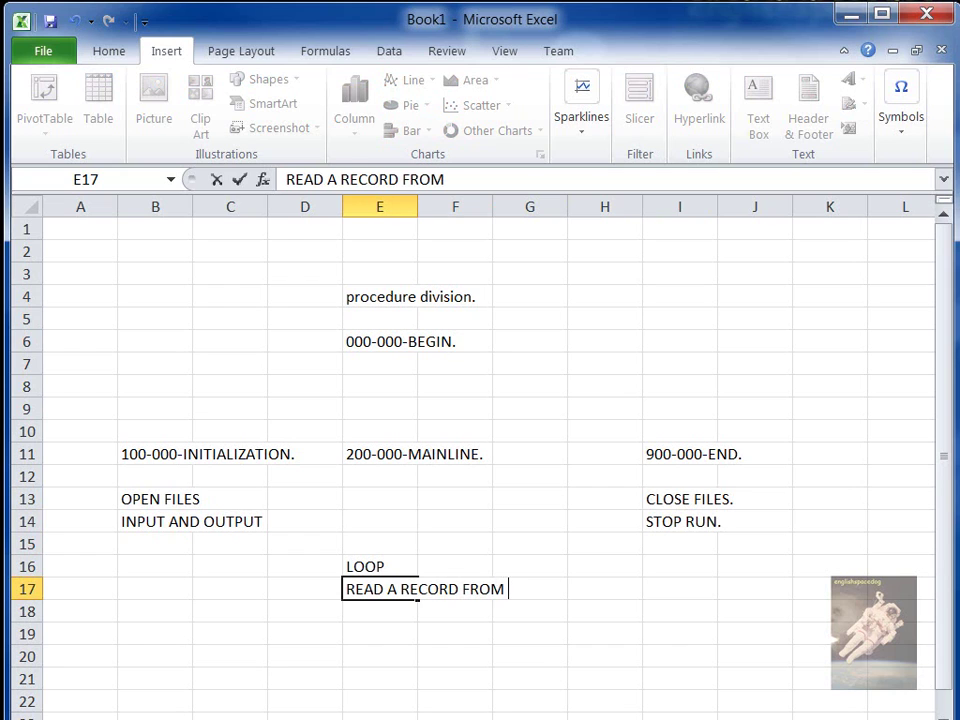
pyautogui.write('INPUT FILE.')
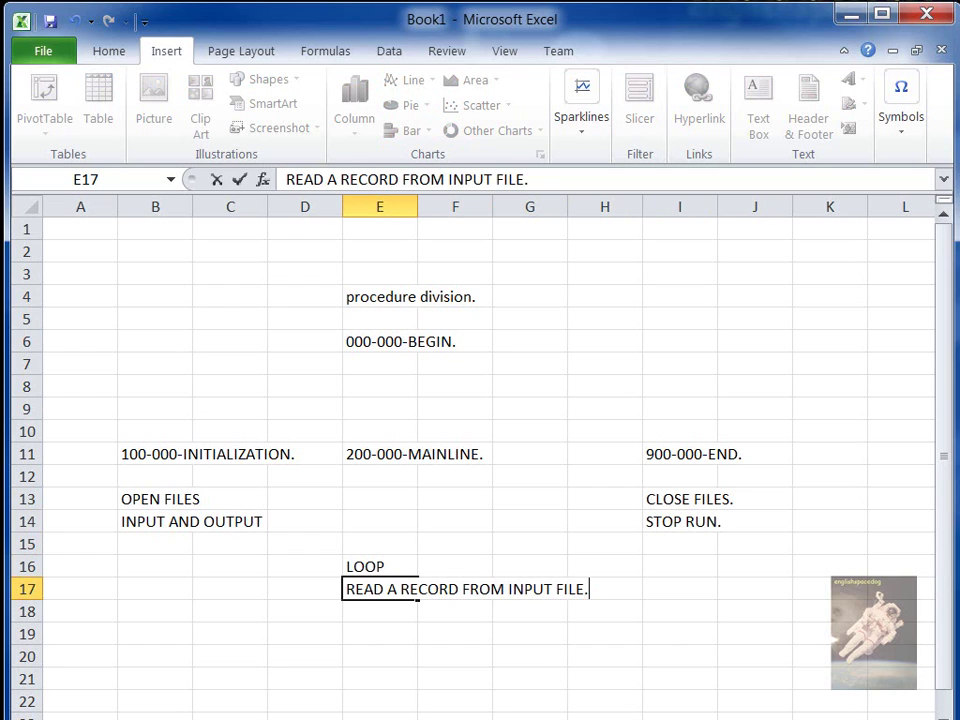
pyautogui.press('Return')
pyautogui.write('PROCESSI')
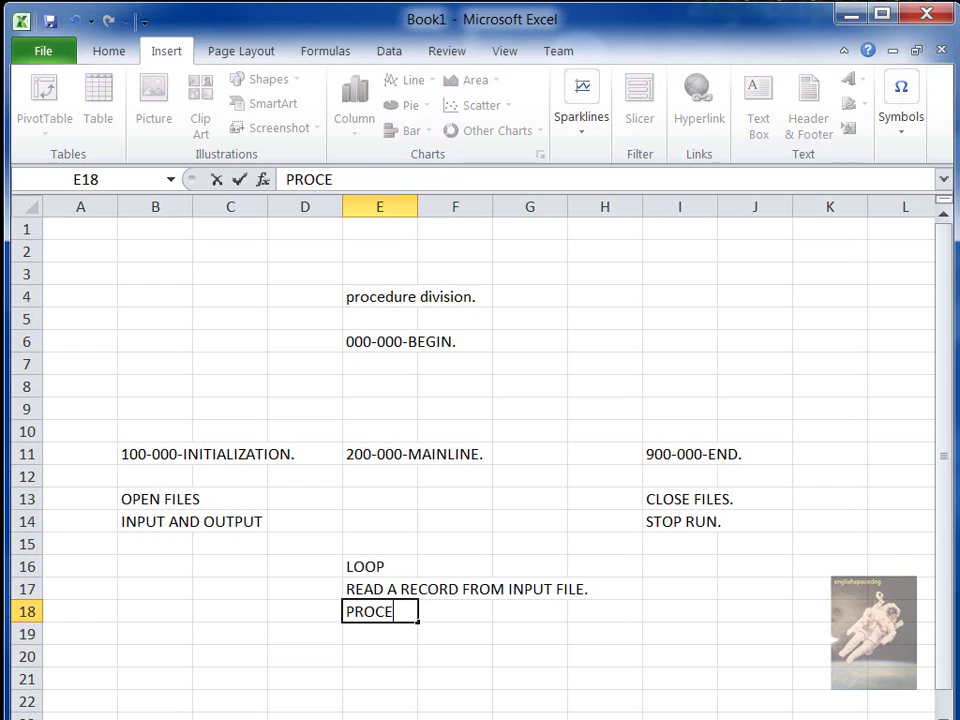
pyautogui.write('NG.')
pyautogui.press('Return')
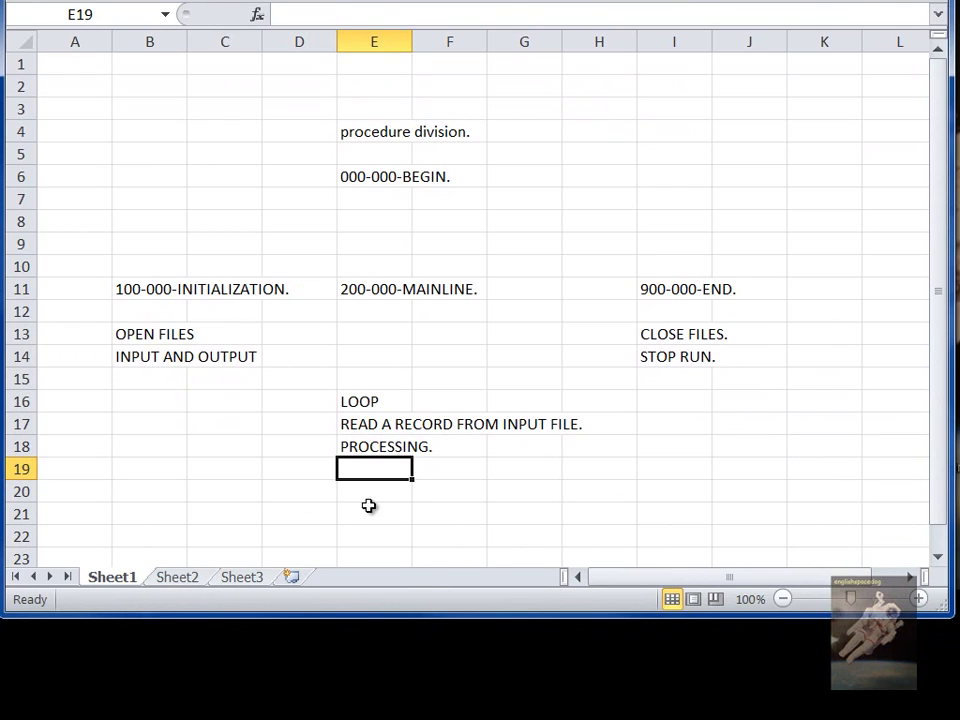
# Enter the paragraph name "210-LOW-INCOME." in cell C21, below the mainline tasks
pyautogui.click(213, 519)
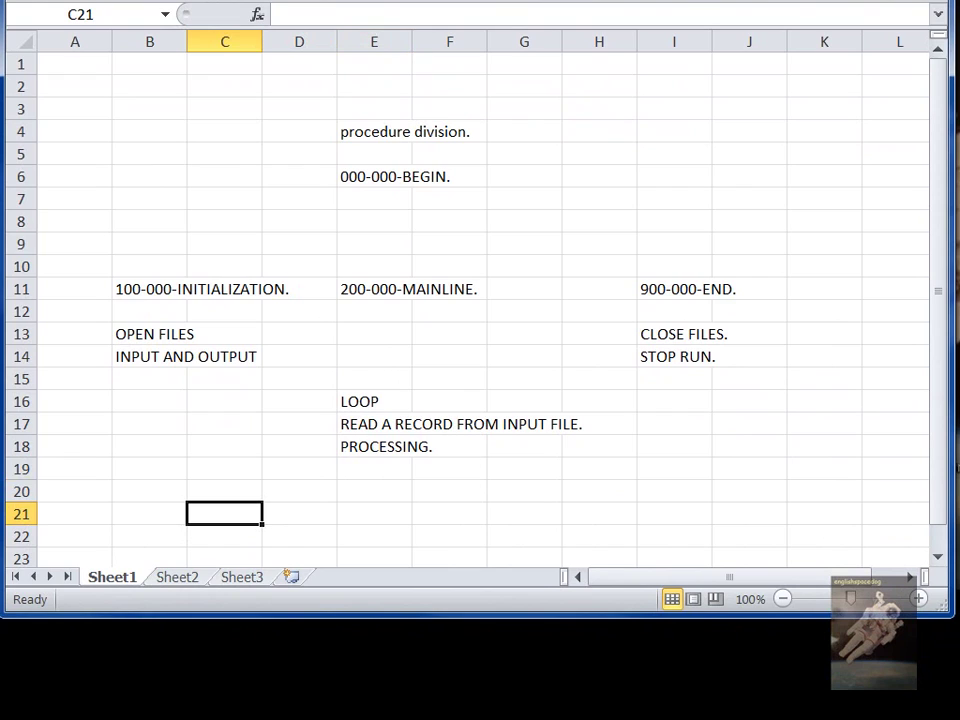
pyautogui.write('2100')
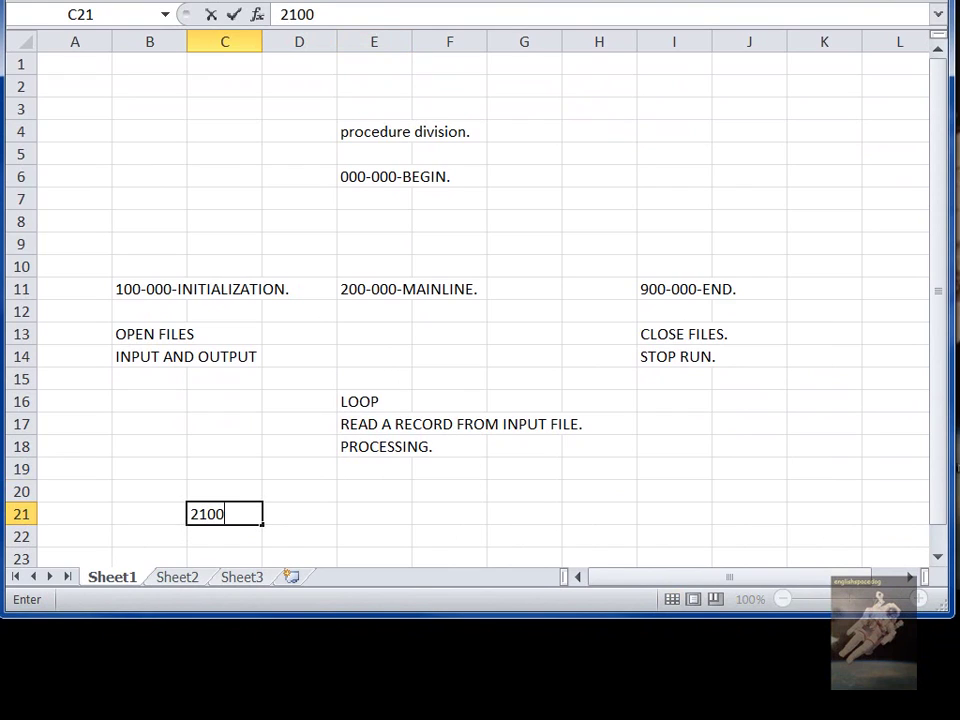
pyautogui.press('BackSpace')
pyautogui.write('-LOW-')
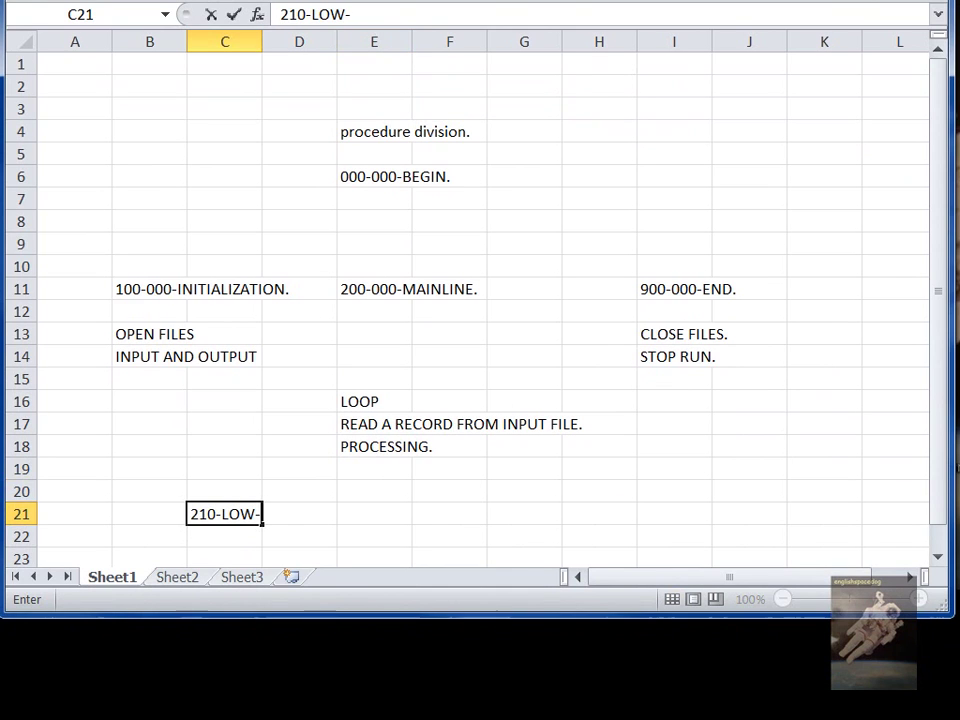
pyautogui.write('INCOME.')
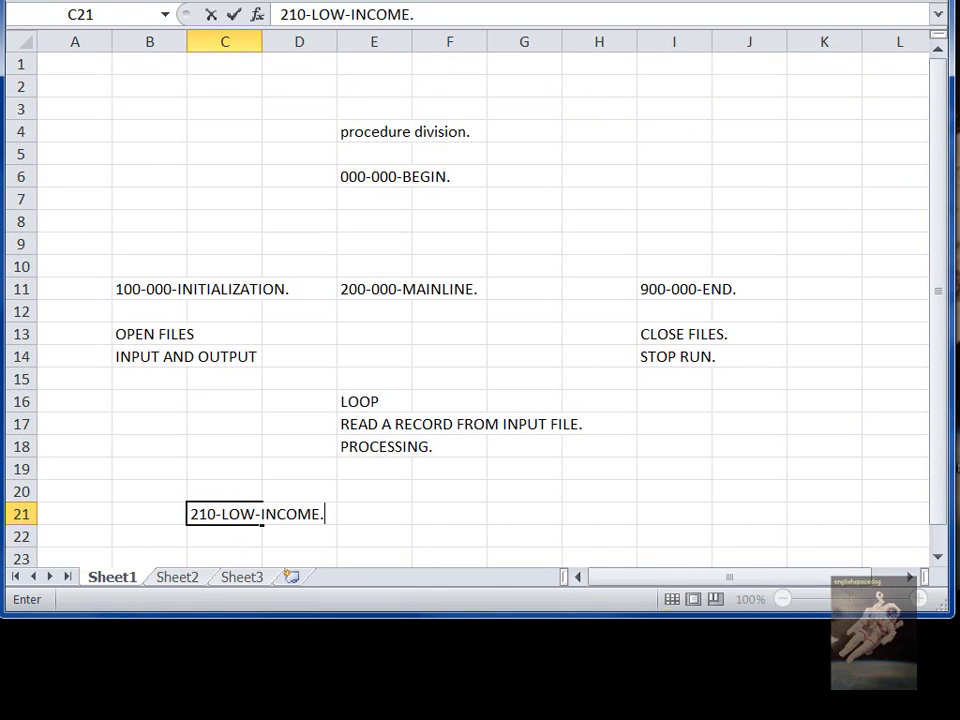
pyautogui.press('Return')
# Enter the paragraph name "220-MEDIUM-INCOME." in cell E21, in the same row as the low-income paragraph
pyautogui.press('Up')
pyautogui.press('Right')
pyautogui.press('Right')
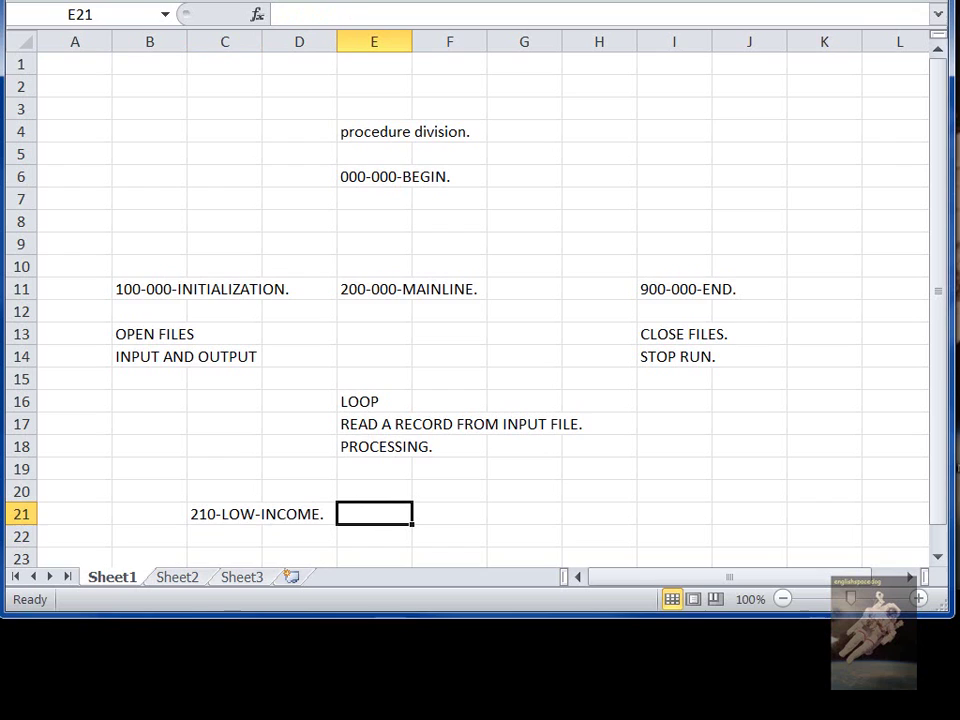
pyautogui.write('22')
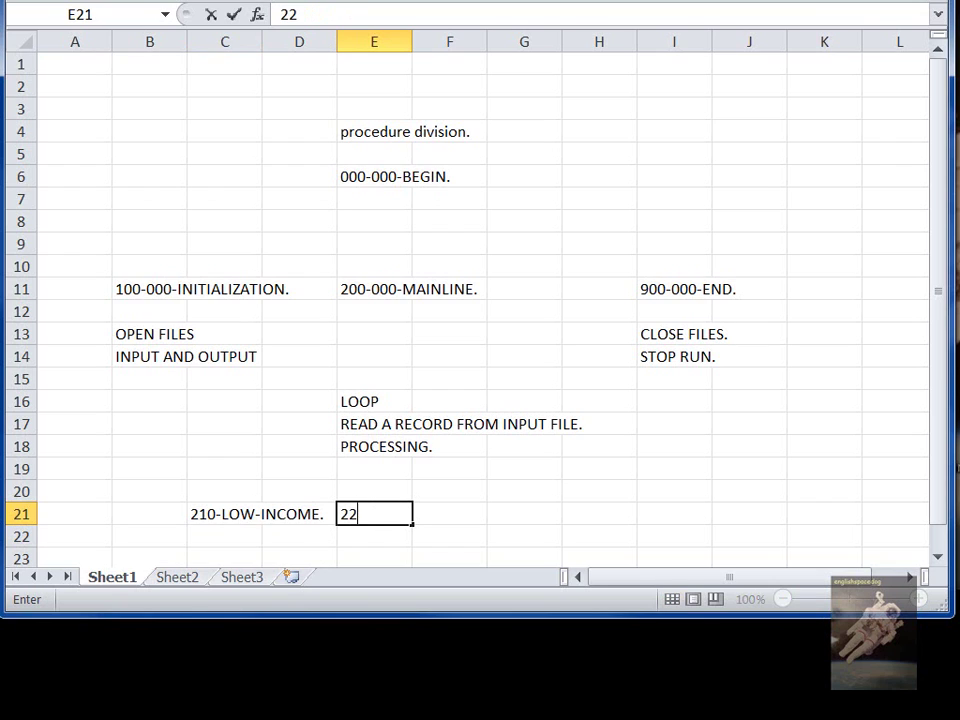
pyautogui.write('0-MEDIUM ')
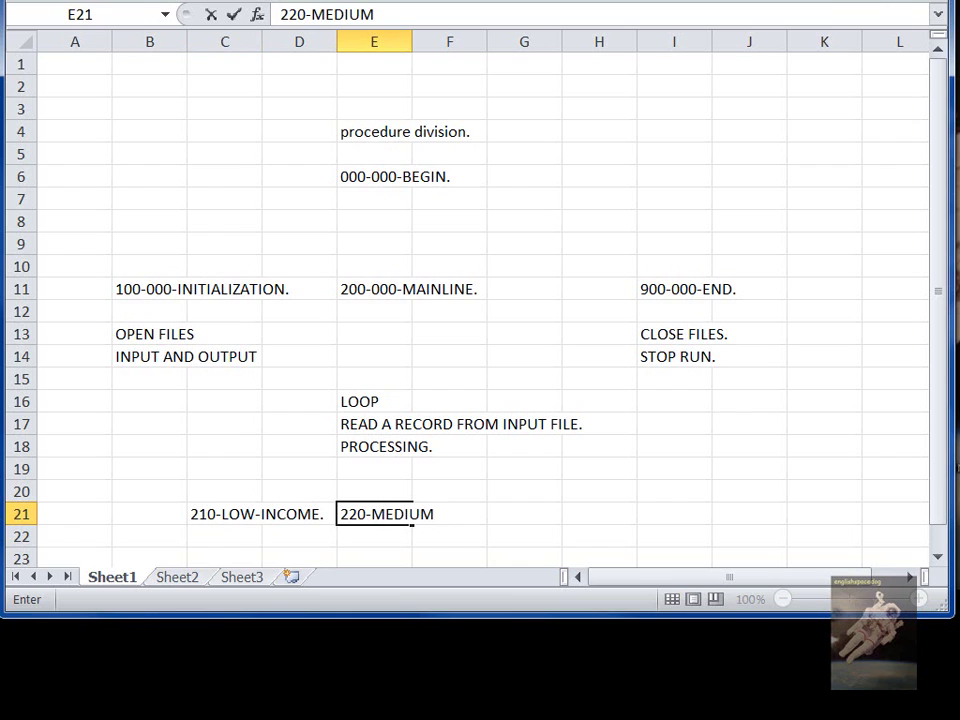
pyautogui.write('-INCOME.')
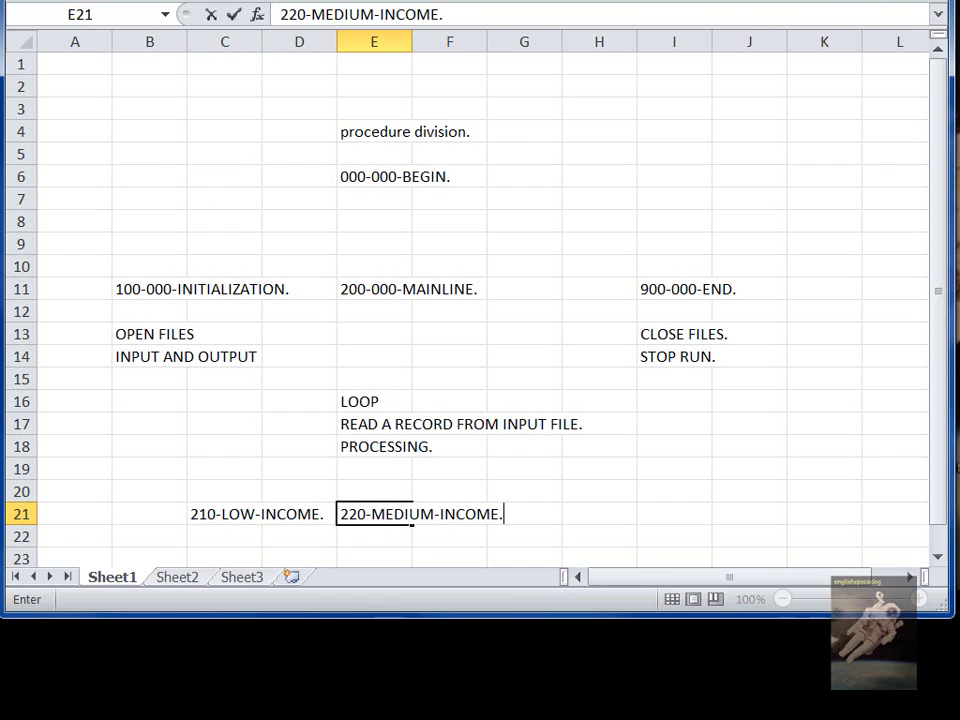
pyautogui.press('Return')
# Enter the paragraph name "230-HIGH-INCOME." in cell H21, in the same row as the medium-income paragraph
pyautogui.click(449, 513)
pyautogui.click(599, 513)
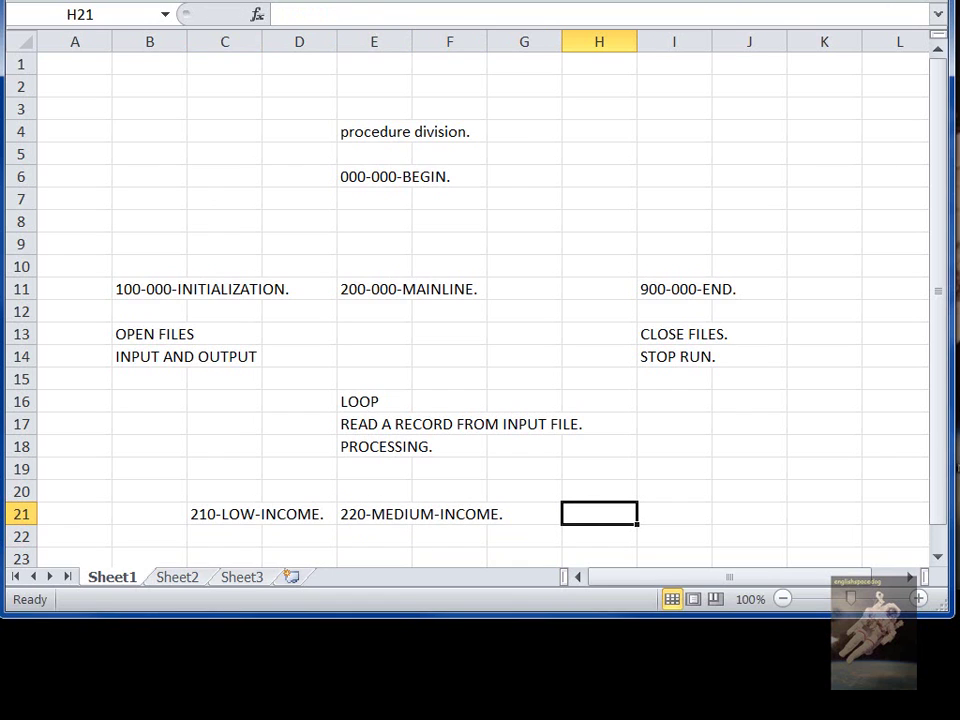
pyautogui.write('230')
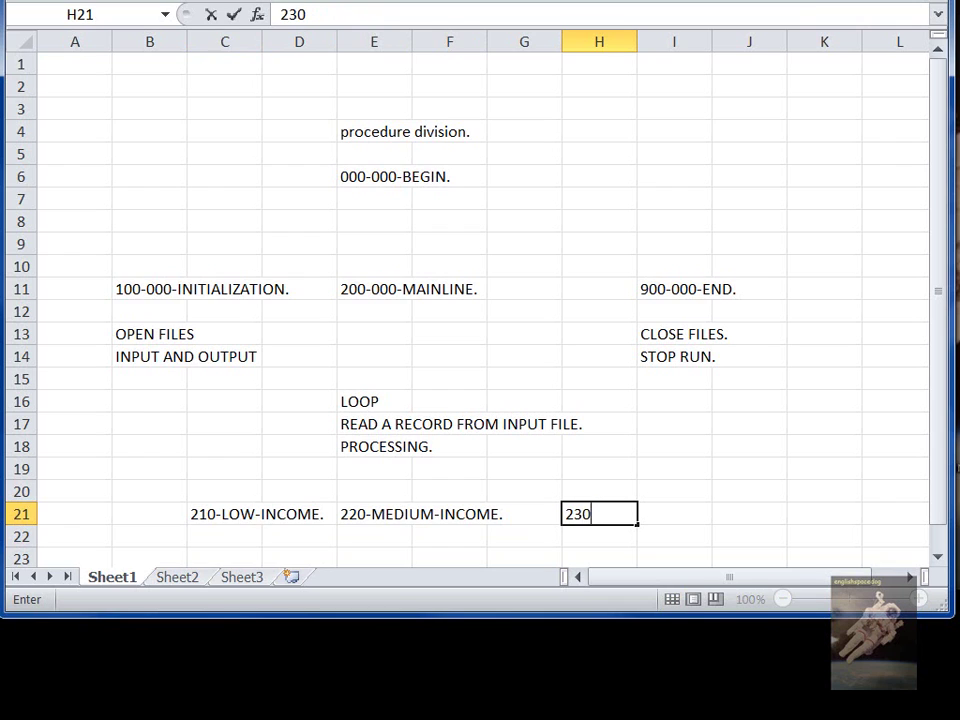
pyautogui.write('-HIGH')
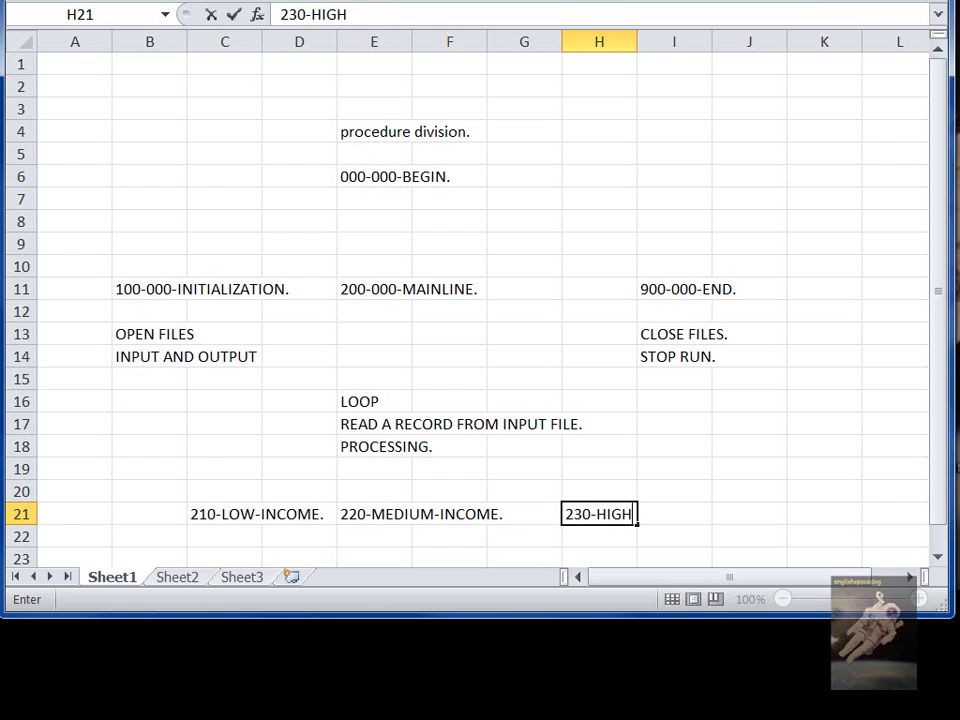
pyautogui.write('-INCOME.')
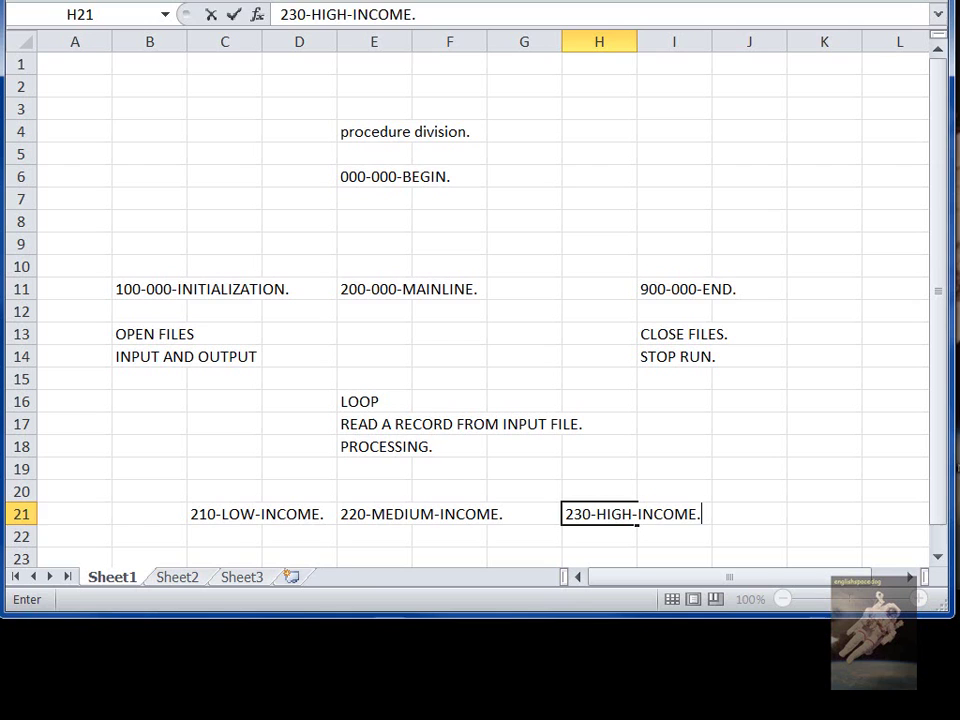
pyautogui.press('Return')
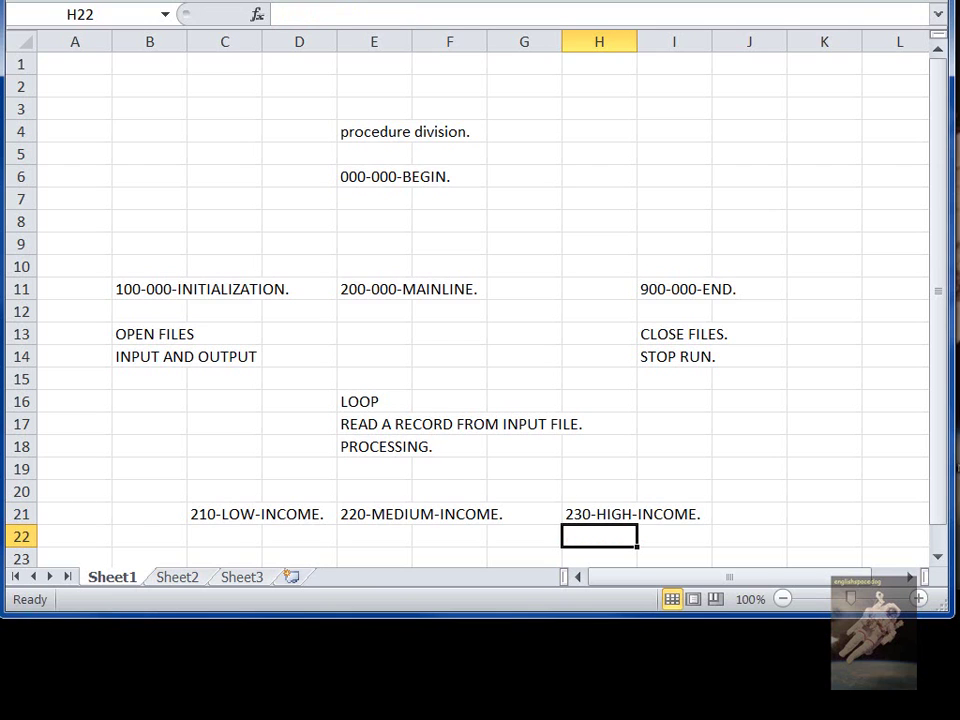
# Enter the subordinate paragraph name "231-SURTAX." in cell H23, beneath the high-income paragraph
pyautogui.click(938, 557)
pyautogui.click(938, 557)
pyautogui.click(938, 557)
pyautogui.click(938, 558)
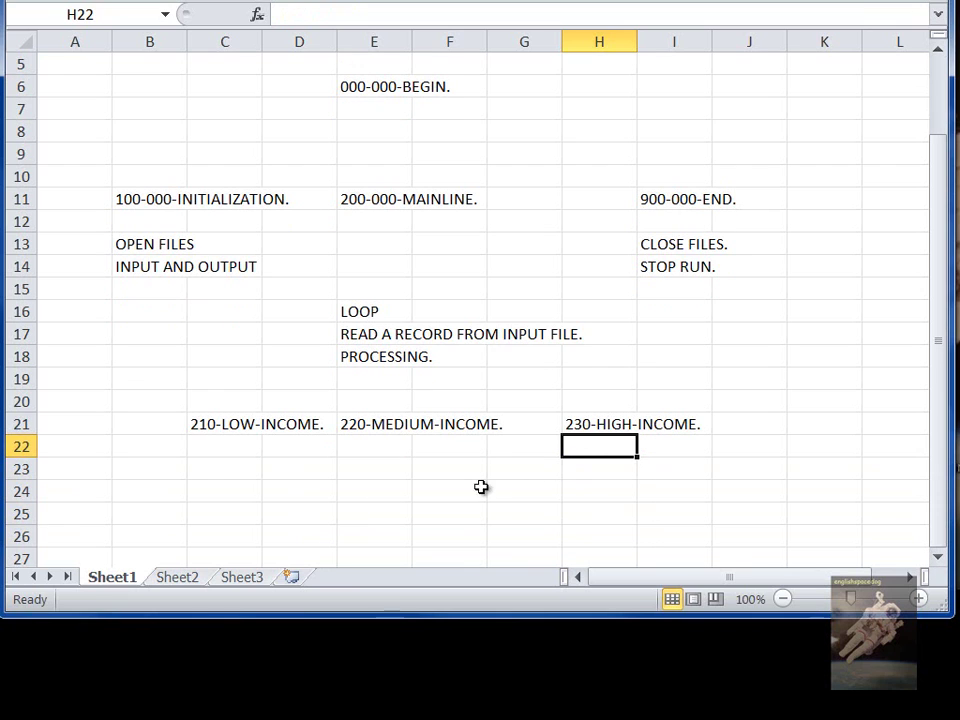
pyautogui.click(582, 476)
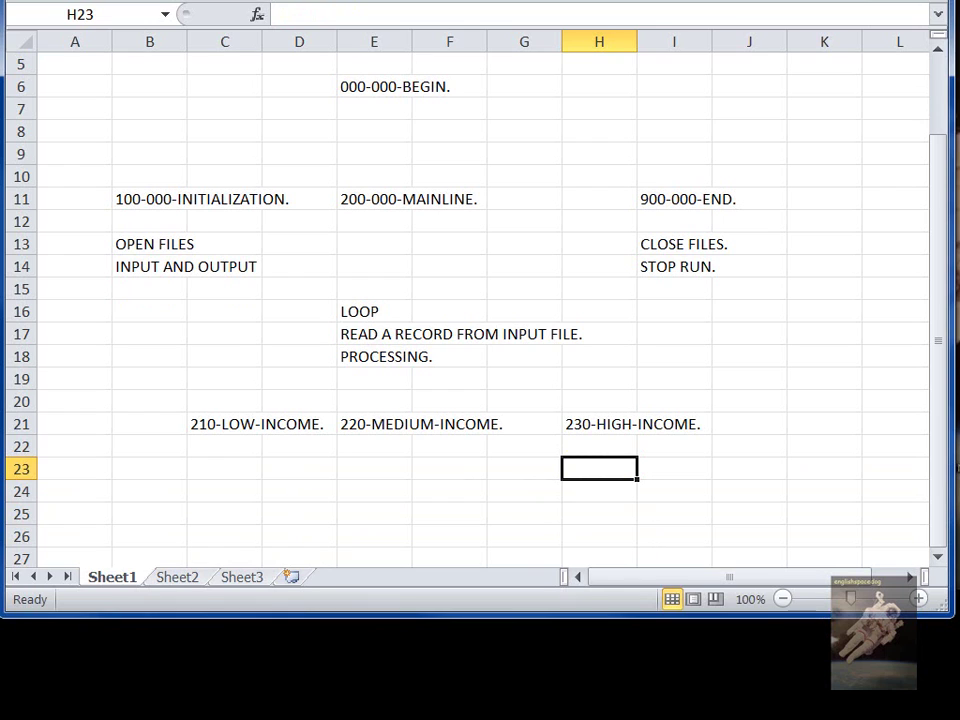
pyautogui.write('23')
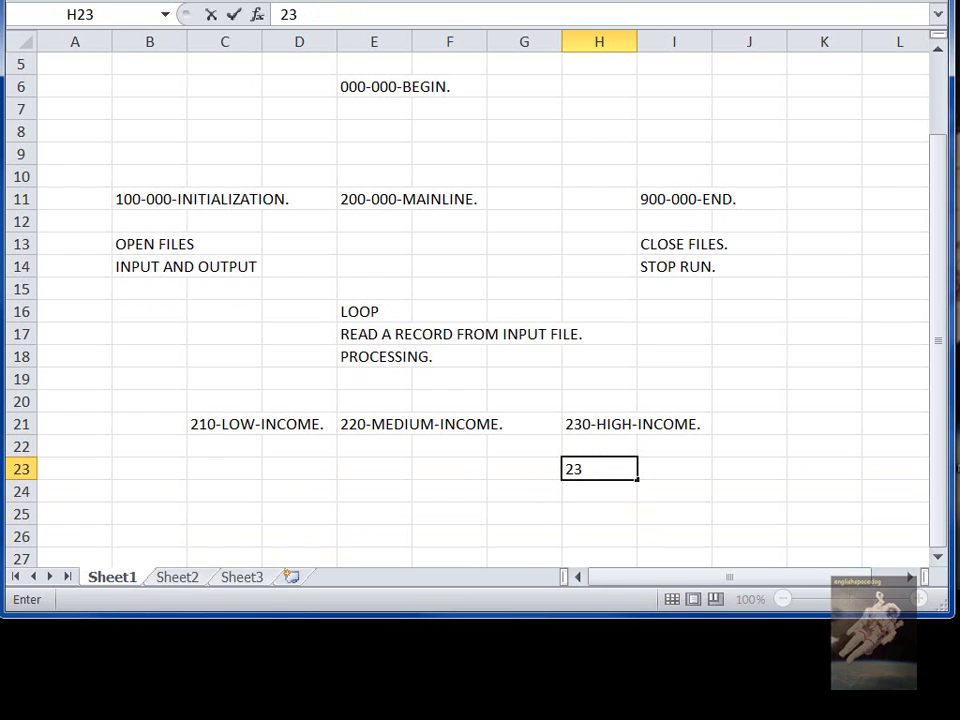
pyautogui.write('1-SURTAX.')
pyautogui.press('Return')
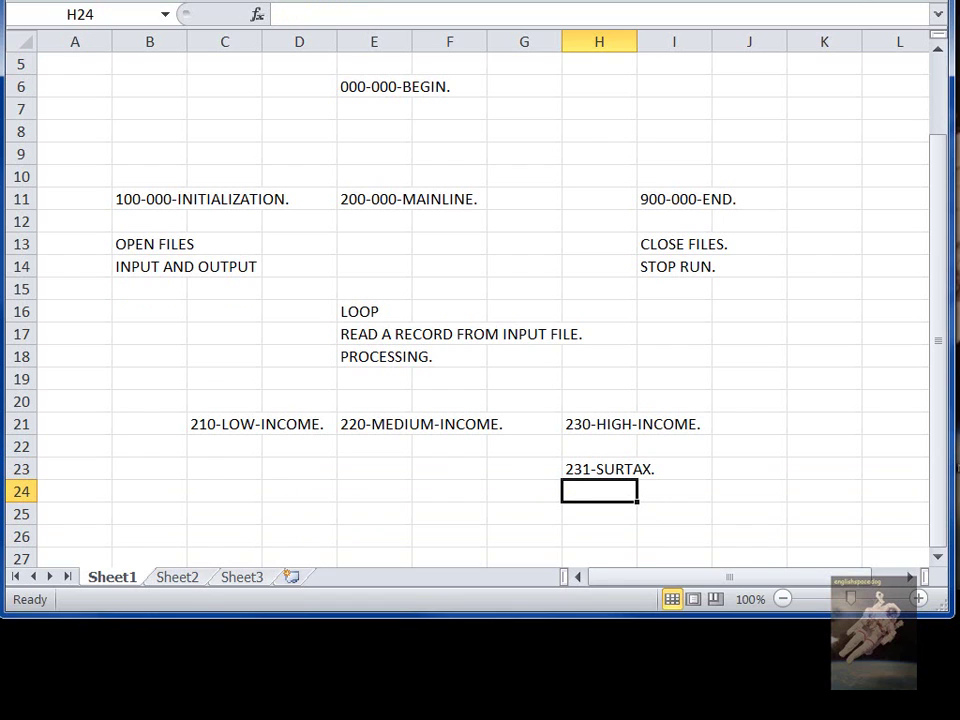
# Enter the paragraph name "232-POLITICAL." in cell H24, directly below the surtax paragraph
pyautogui.write('232')
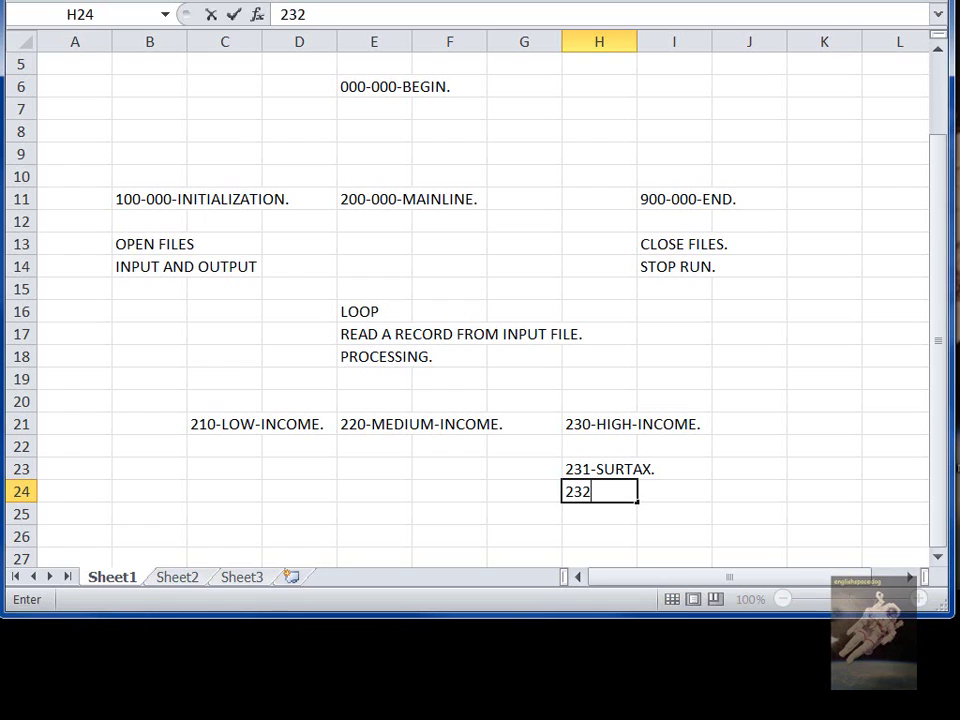
pyautogui.write('-POS')
pyautogui.press('BackSpace')
pyautogui.write('LIC')
pyautogui.press('BackSpace')
pyautogui.write('TICAL')
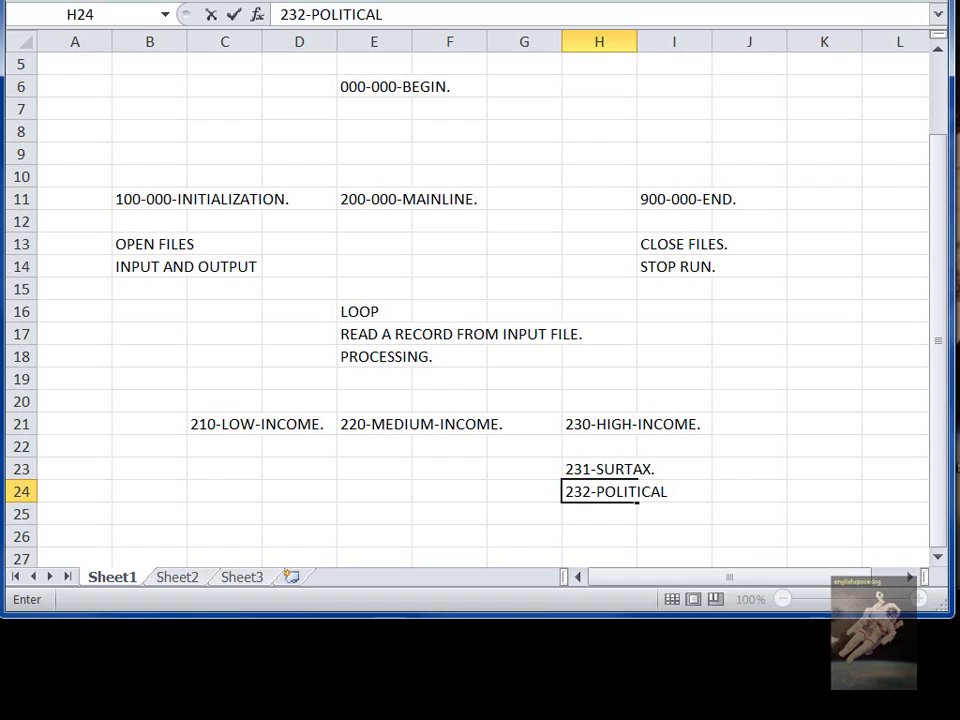
pyautogui.write('.')
pyautogui.press('Return')
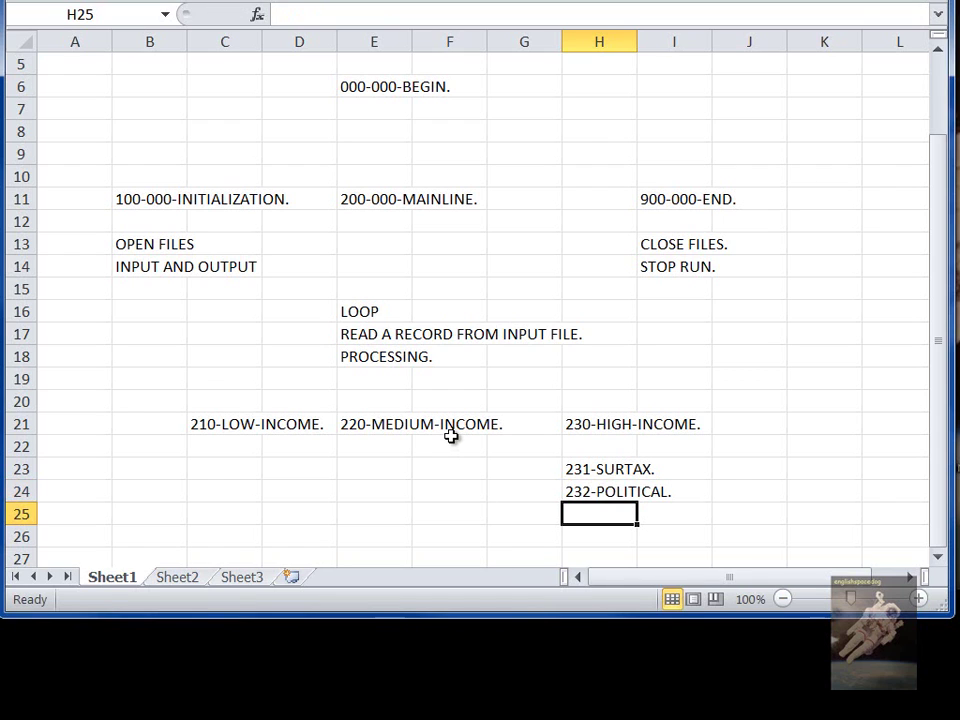
# Review the chart's hierarchy by examining the mainline, end, high-income and surtax paragraph cells
pyautogui.click(594, 477)
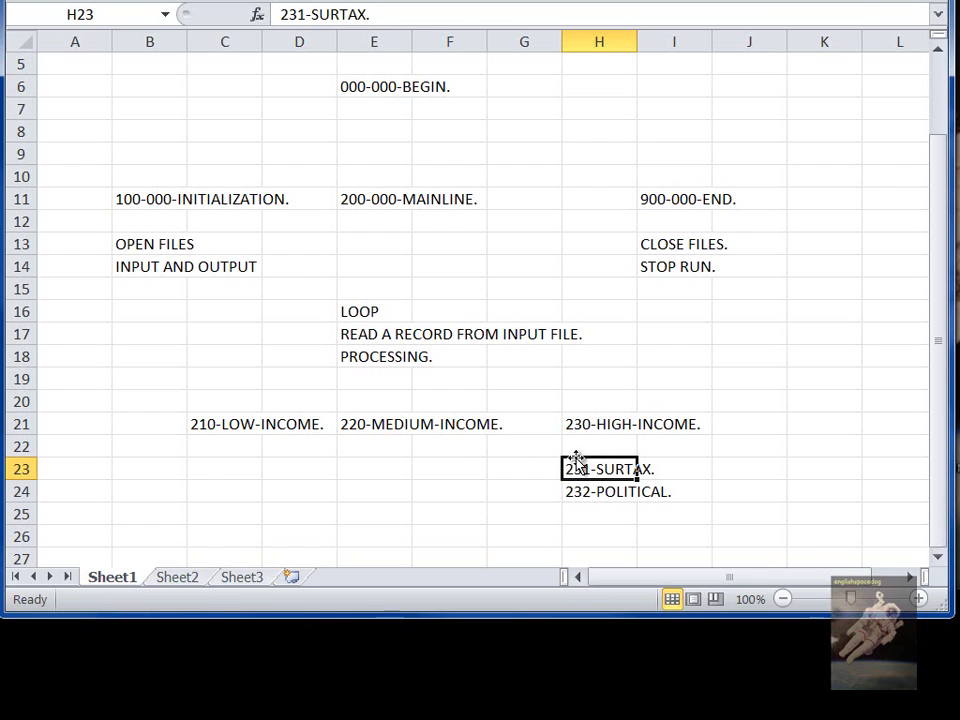
pyautogui.click(583, 428)
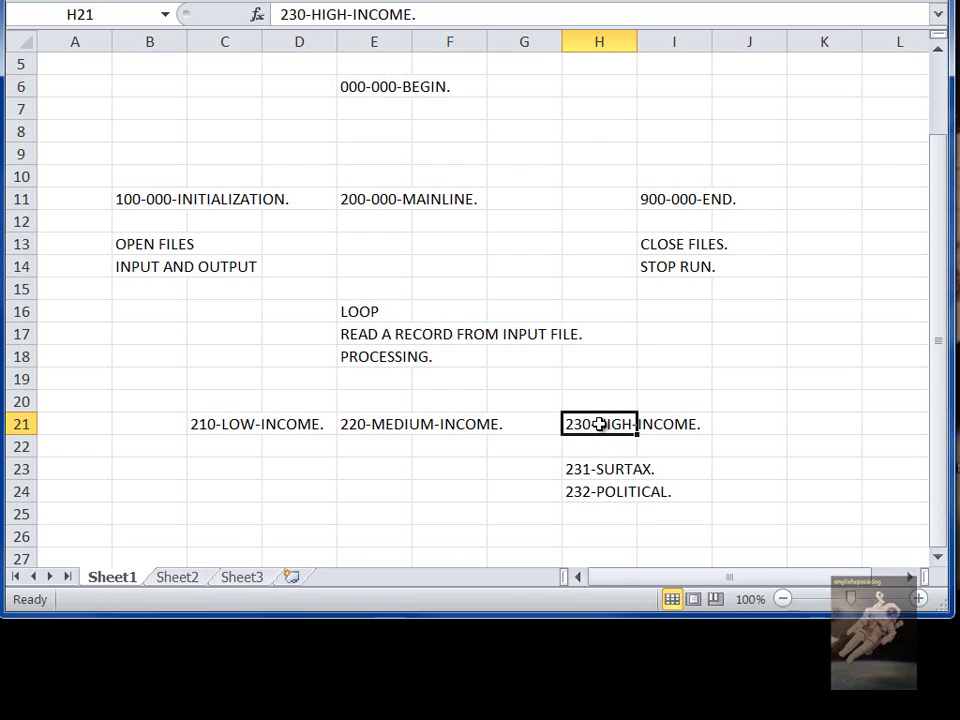
pyautogui.click(362, 200)
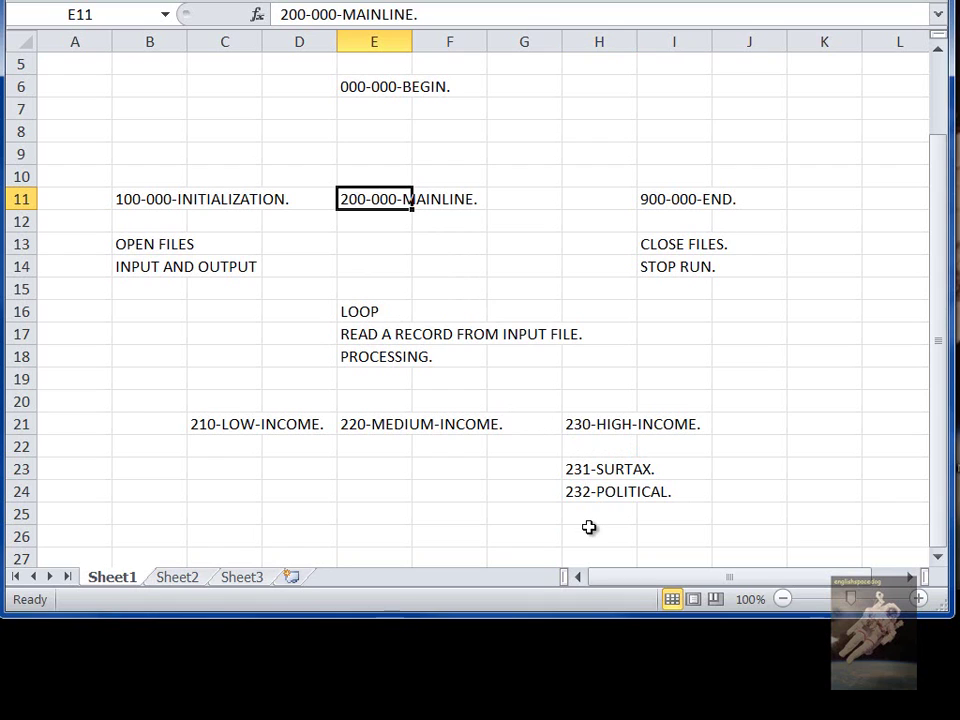
pyautogui.click(666, 198)
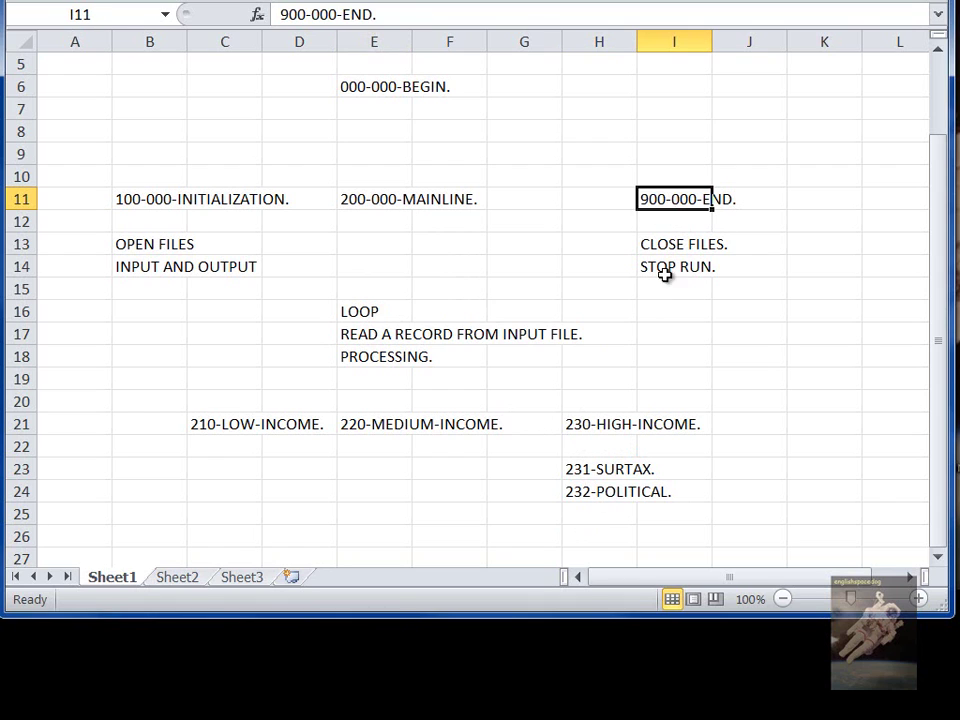
pyautogui.click(364, 197)
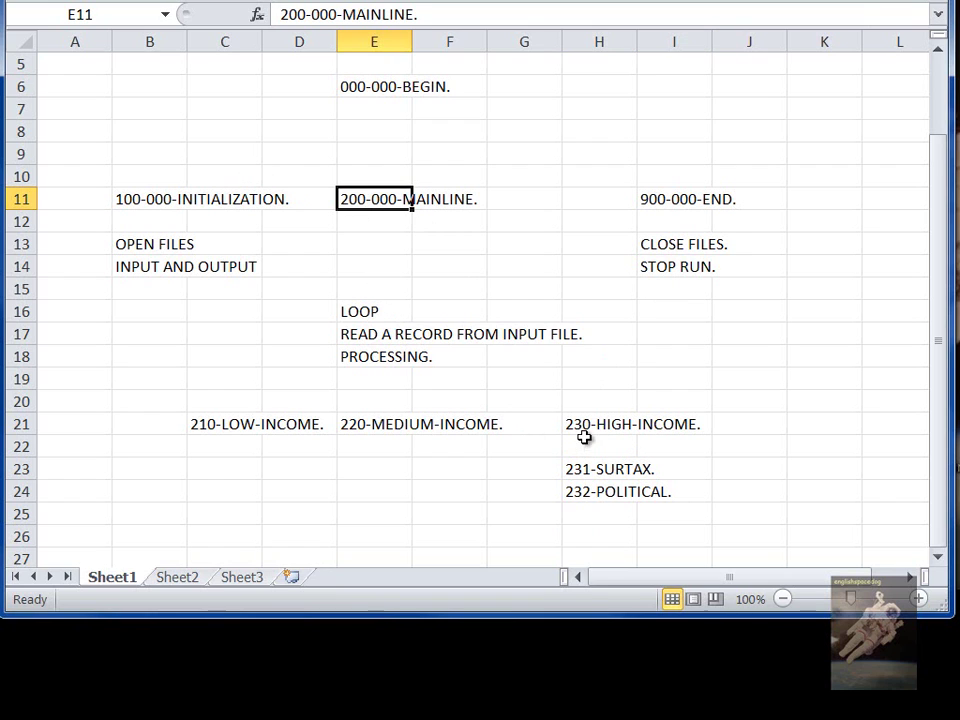
pyautogui.click(584, 430)
pyautogui.click(596, 472)
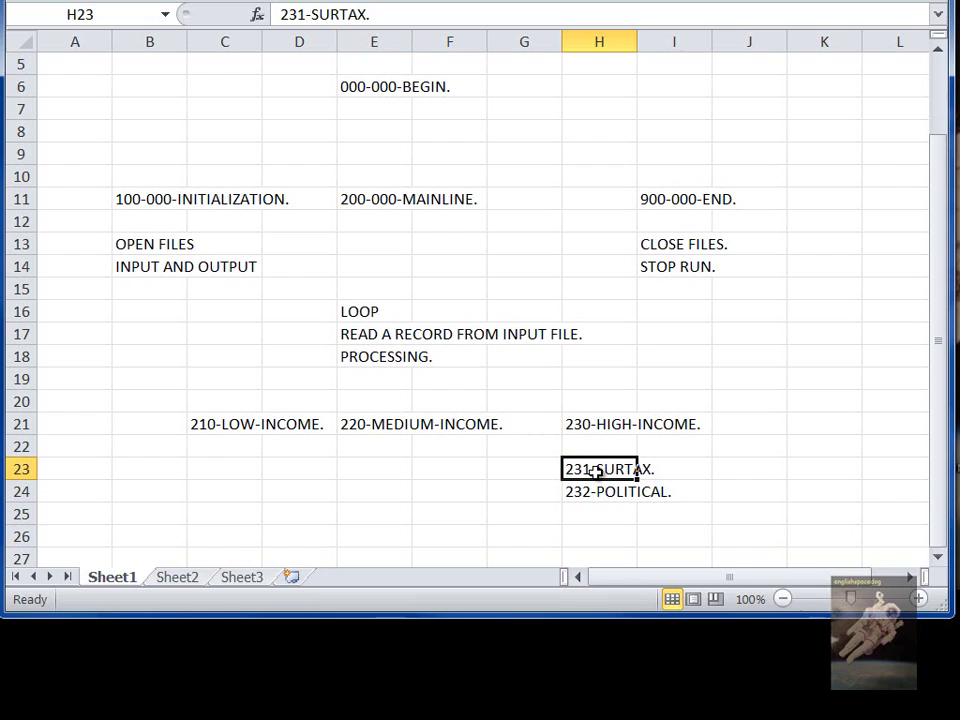
# Review the low-, medium- and high-income paragraphs in row 21, the political paragraph, and the empty space in row 23
pyautogui.click(598, 516)
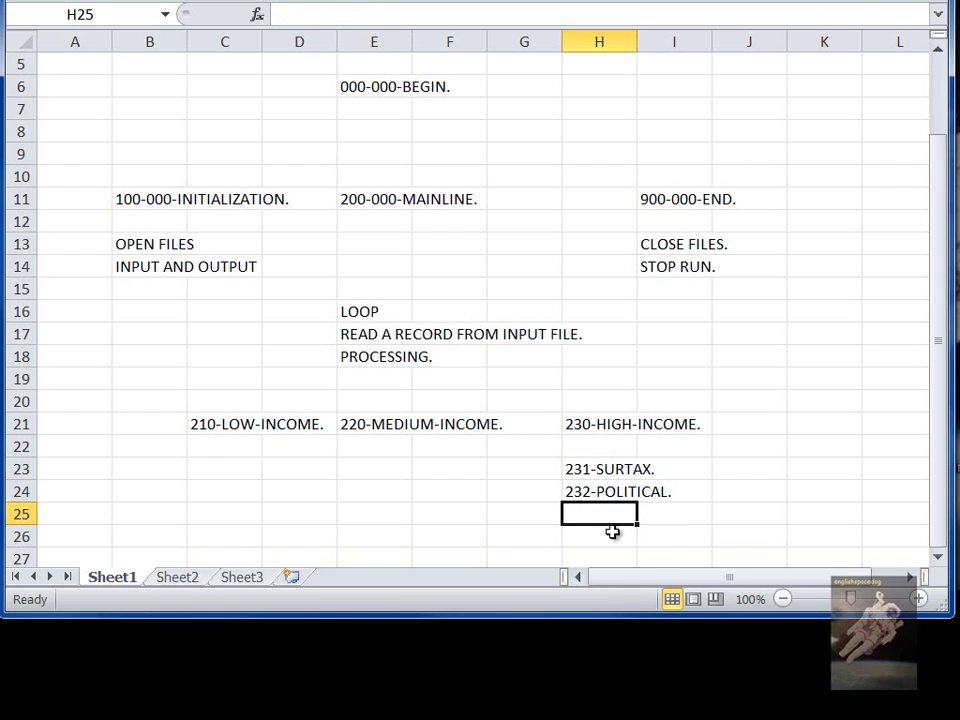
pyautogui.click(580, 497)
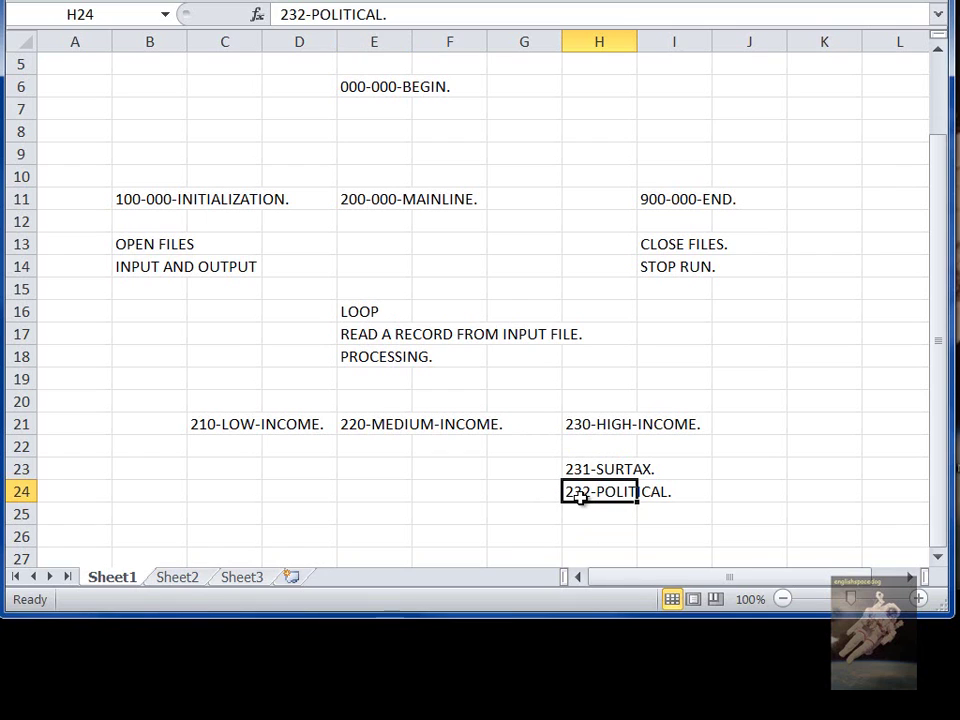
pyautogui.click(778, 468)
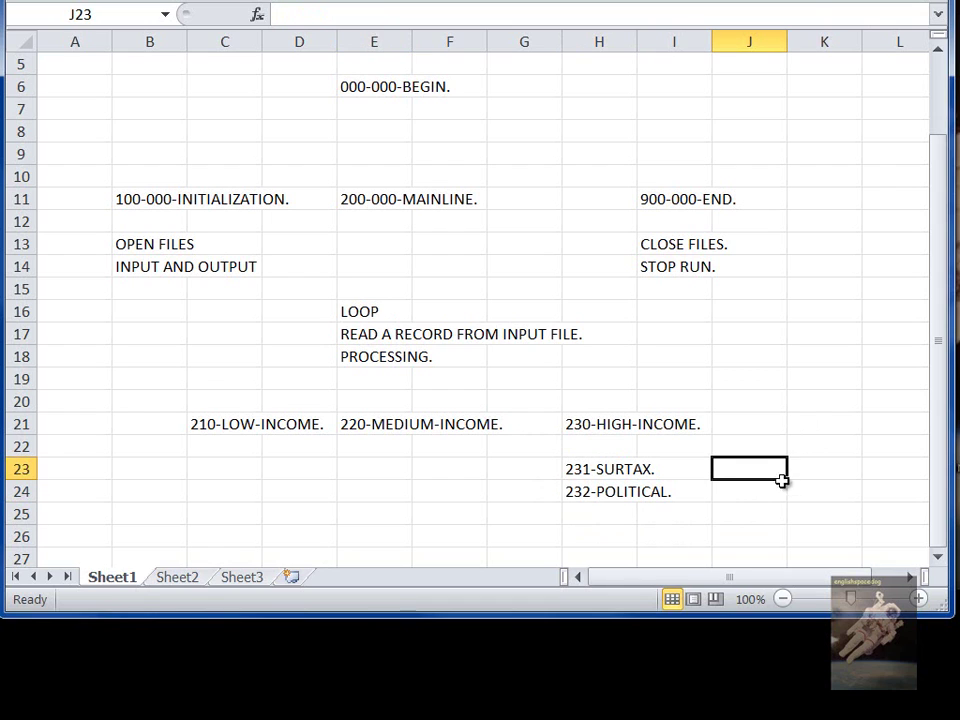
pyautogui.click(817, 466)
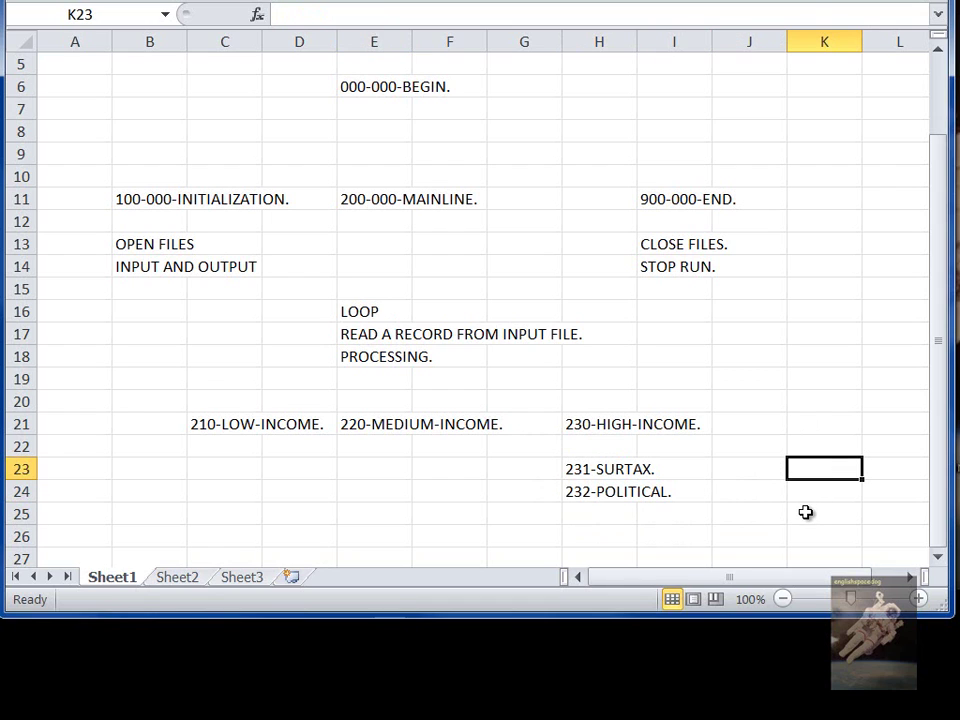
pyautogui.click(248, 444)
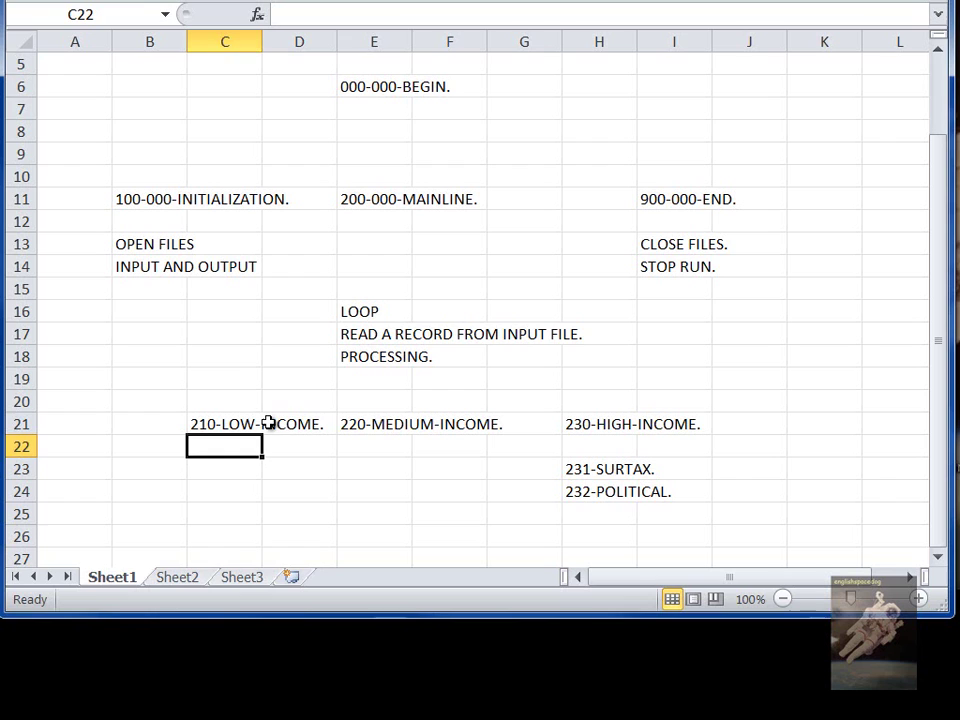
pyautogui.click(268, 423)
pyautogui.click(249, 428)
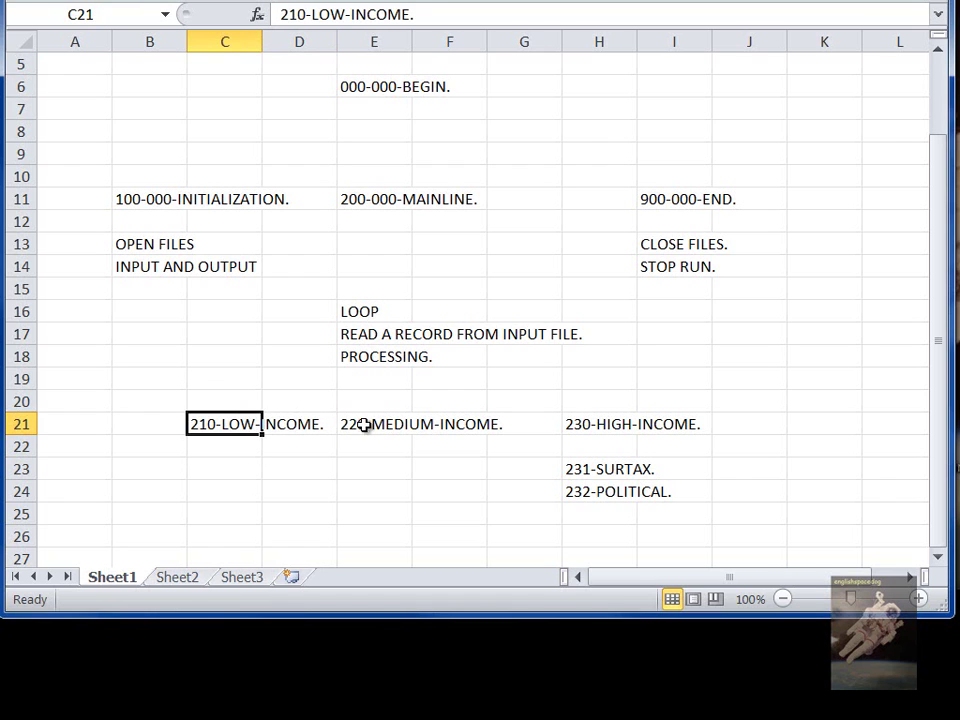
pyautogui.click(375, 424)
pyautogui.click(575, 428)
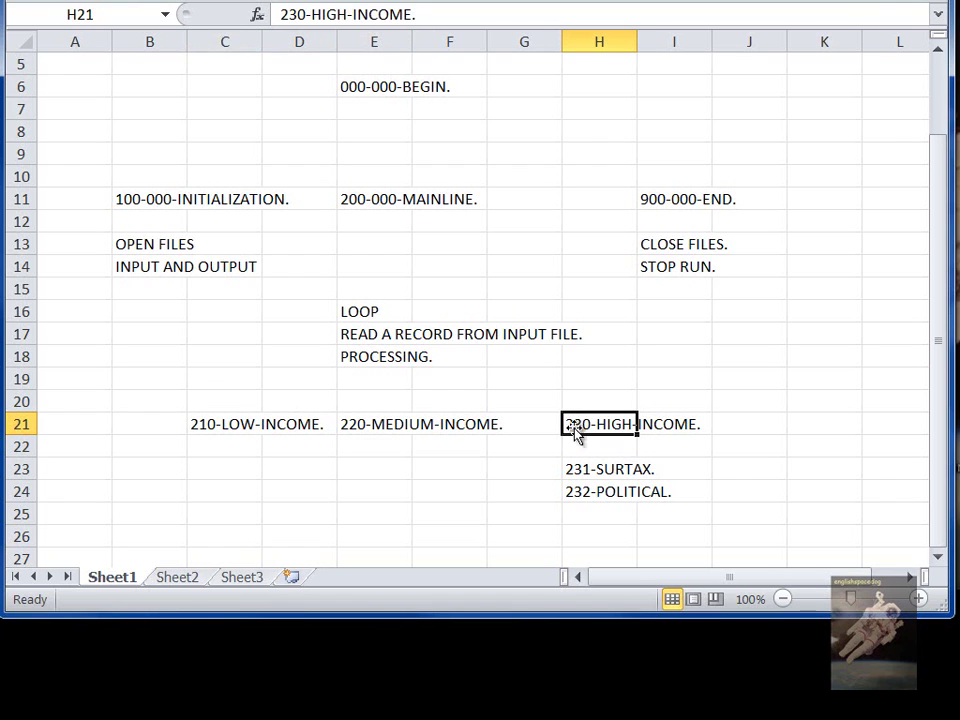
# Move the "232-POLITICAL." paragraph from cell H24 to cell K23, in the same row as the surtax paragraph
pyautogui.click(593, 491)
pyautogui.hotkey('ctrl', 'c')
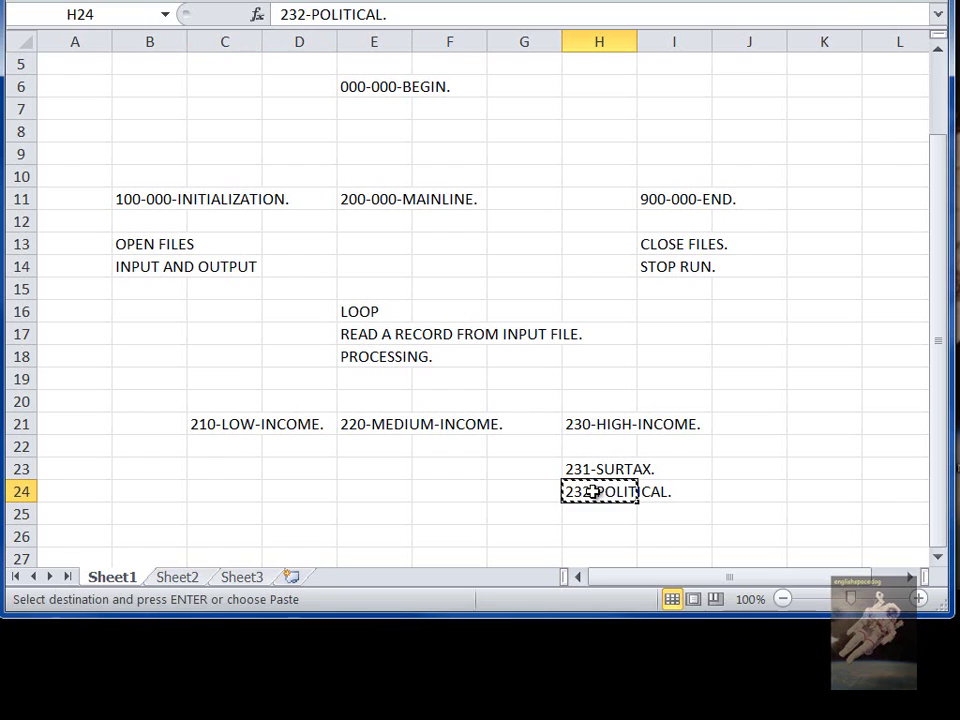
pyautogui.click(778, 452)
pyautogui.click(810, 477)
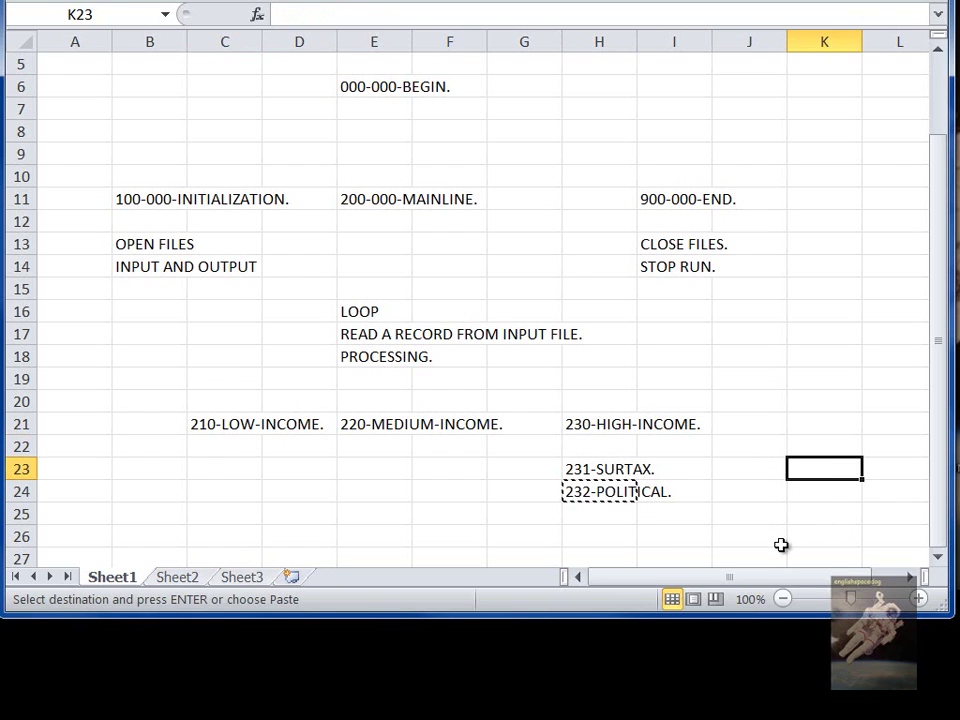
pyautogui.hotkey('ctrl', 'v')
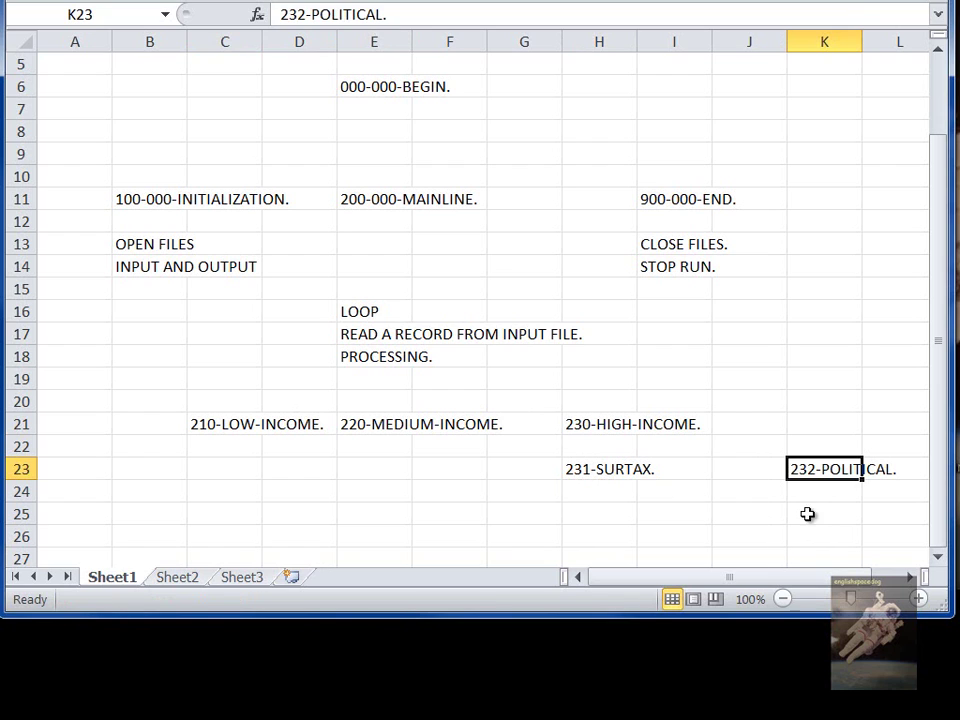
# Renumber the political paragraph in cell K23 so that it reads "800-POLITICAL."
pyautogui.click(820, 490)
pyautogui.click(812, 466)
pyautogui.doubleClick(305, 18)
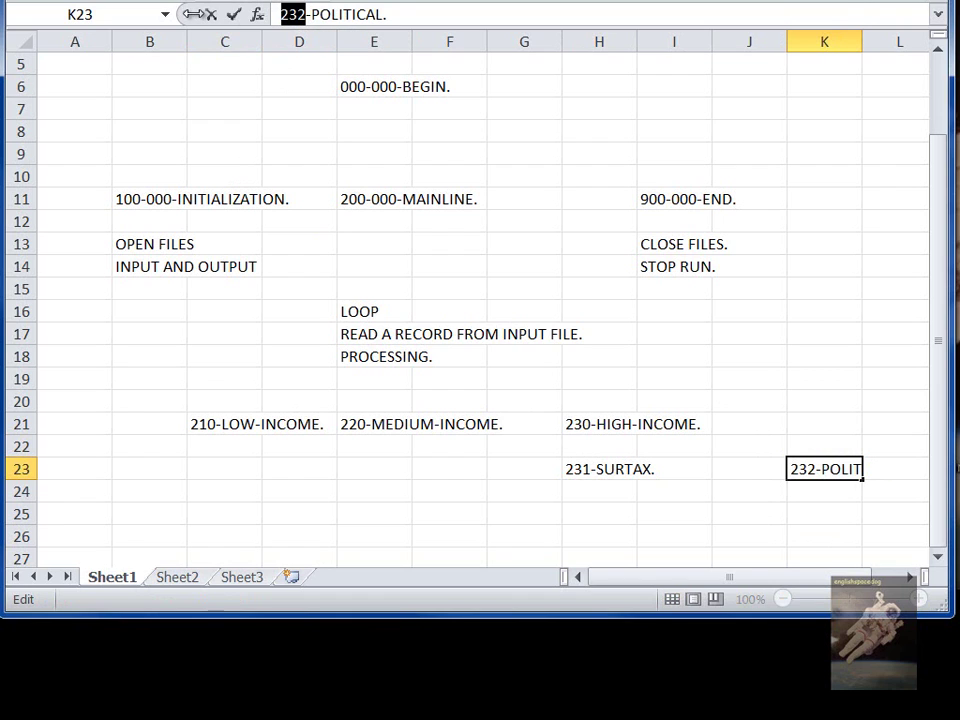
pyautogui.write('8')
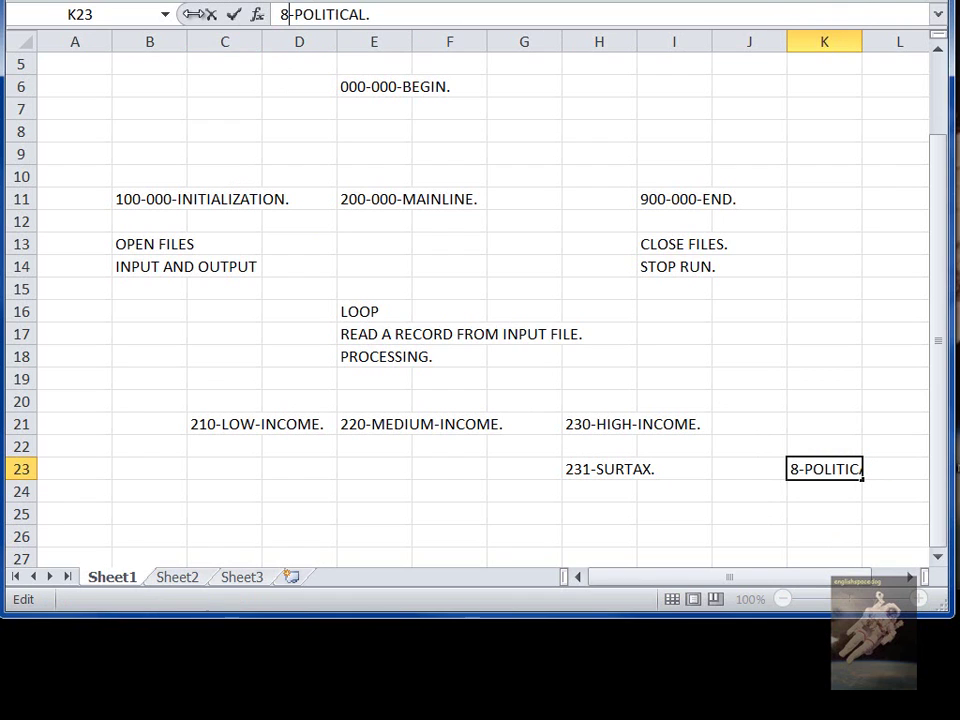
pyautogui.write('00')
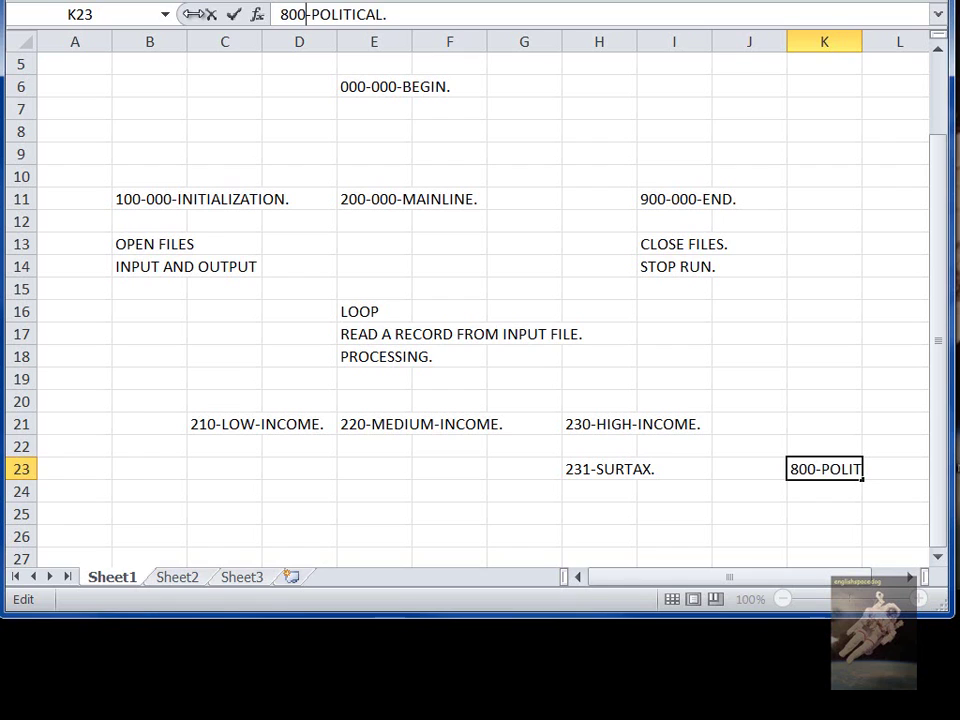
pyautogui.press('Return')
pyautogui.click(803, 468)
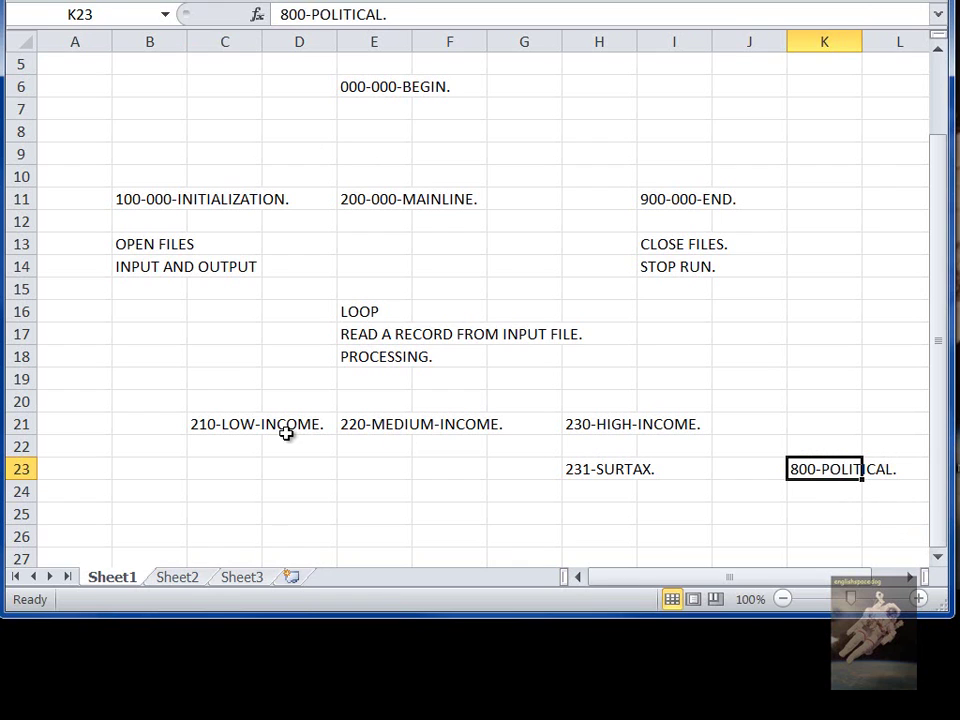
# Examine how the low-, medium- and high-income paragraphs in row 21 relate to the shared political paragraph in cell K23
pyautogui.click(232, 428)
pyautogui.click(418, 424)
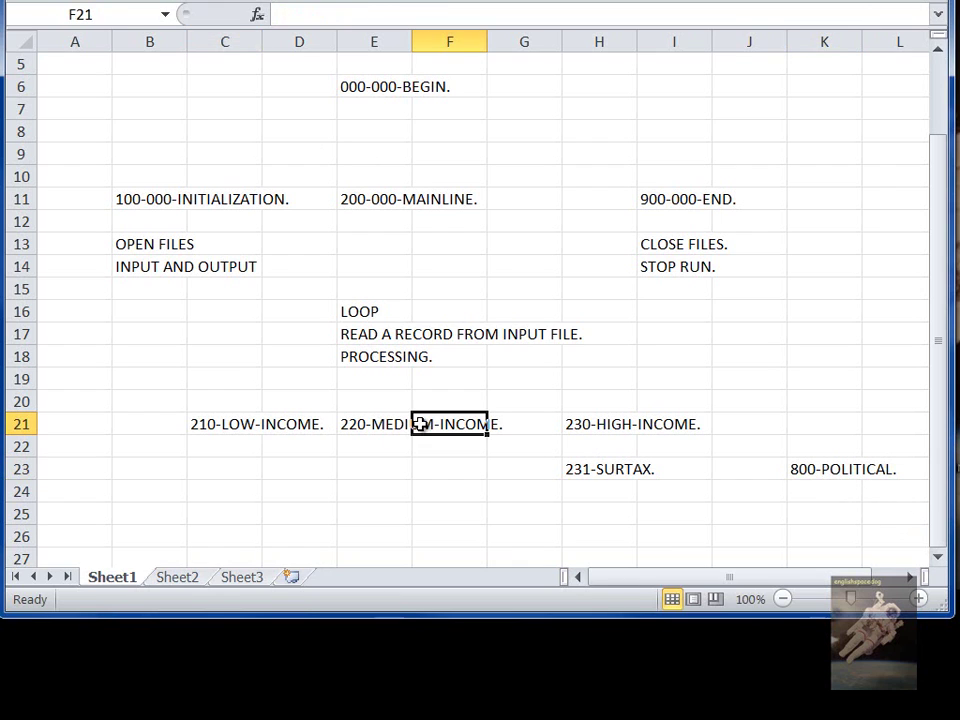
pyautogui.click(630, 428)
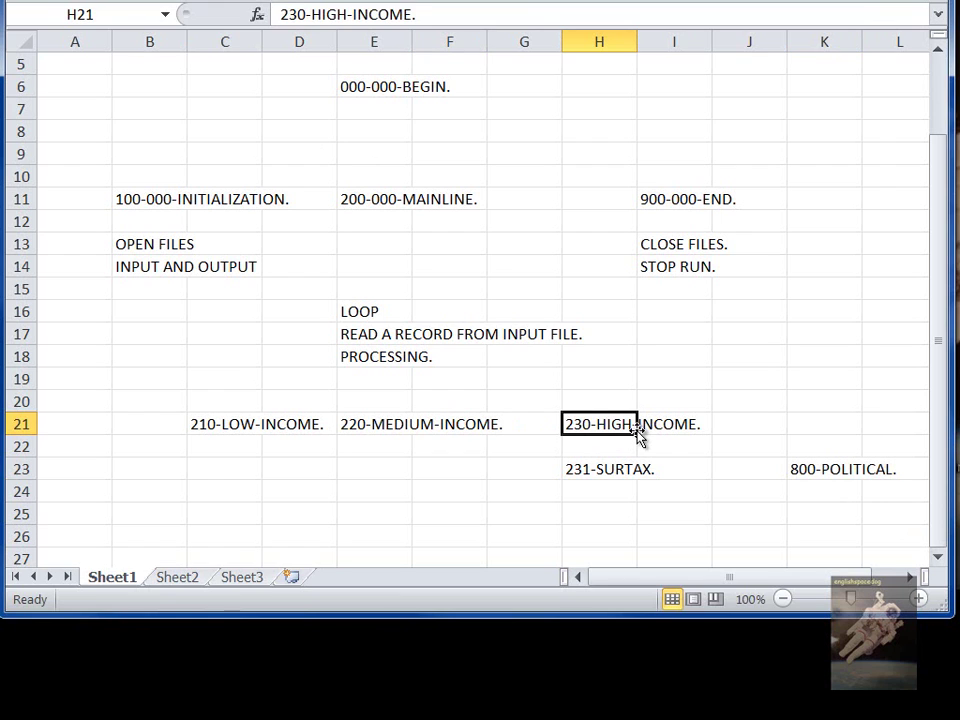
pyautogui.click(276, 424)
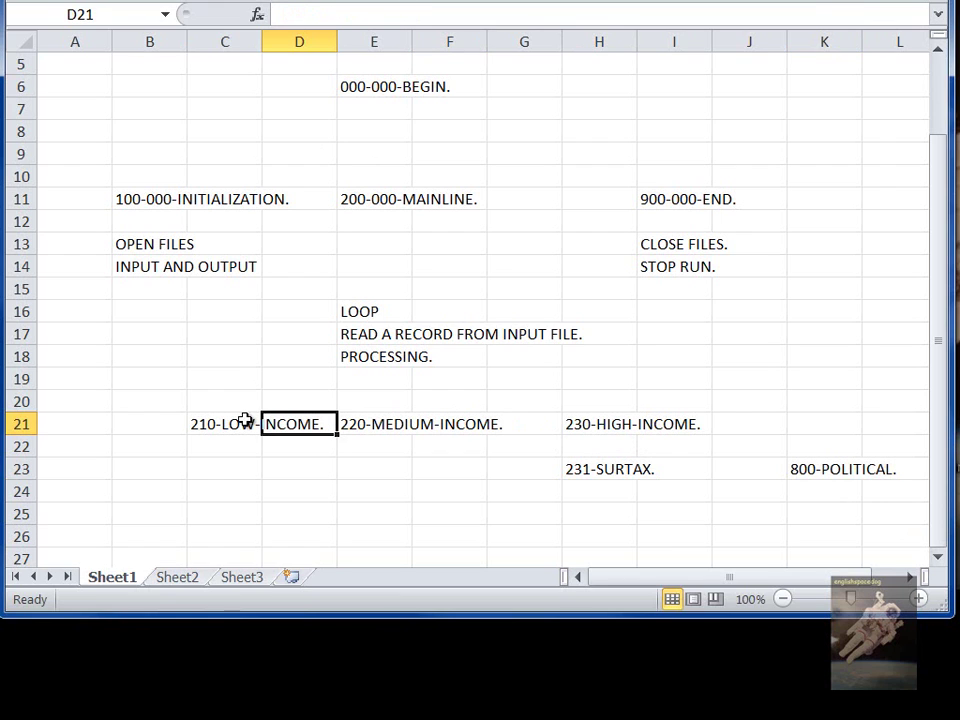
pyautogui.click(238, 422)
pyautogui.click(395, 420)
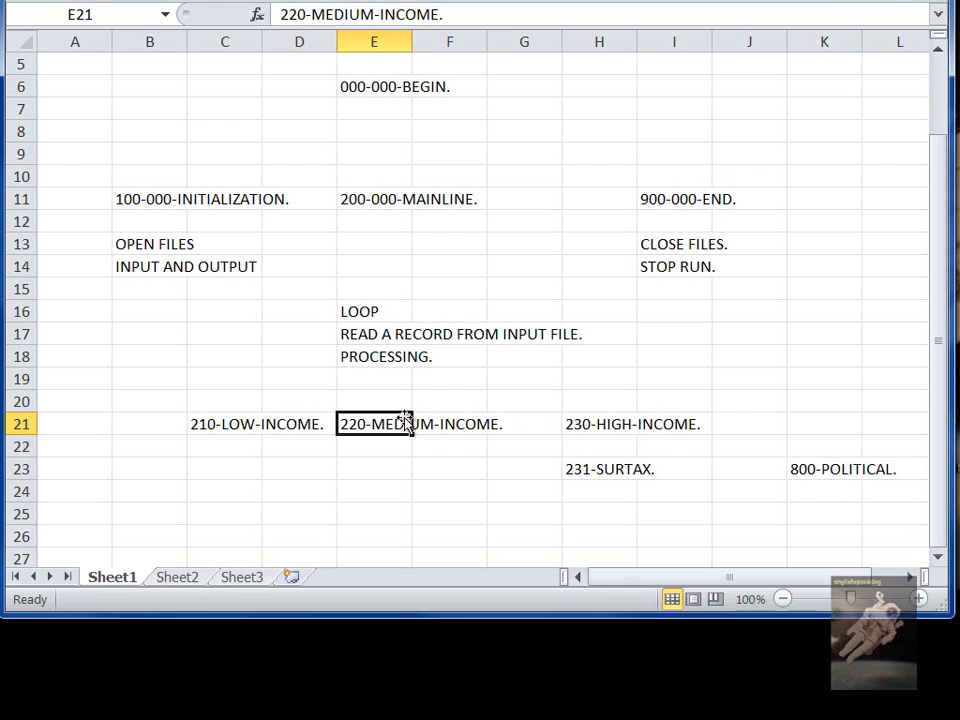
pyautogui.click(598, 426)
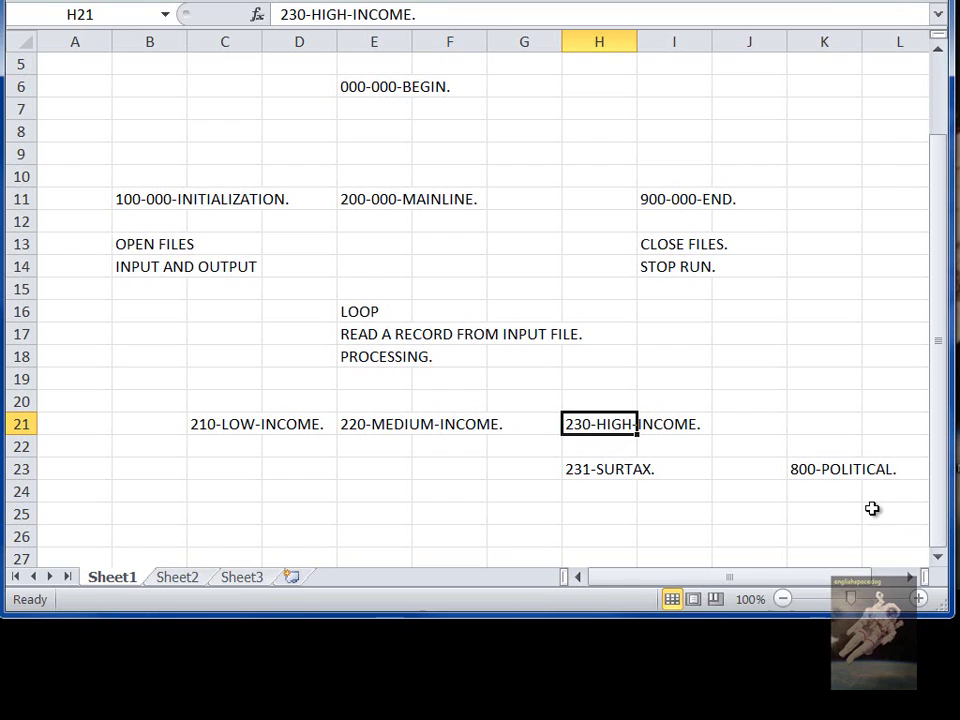
pyautogui.click(813, 468)
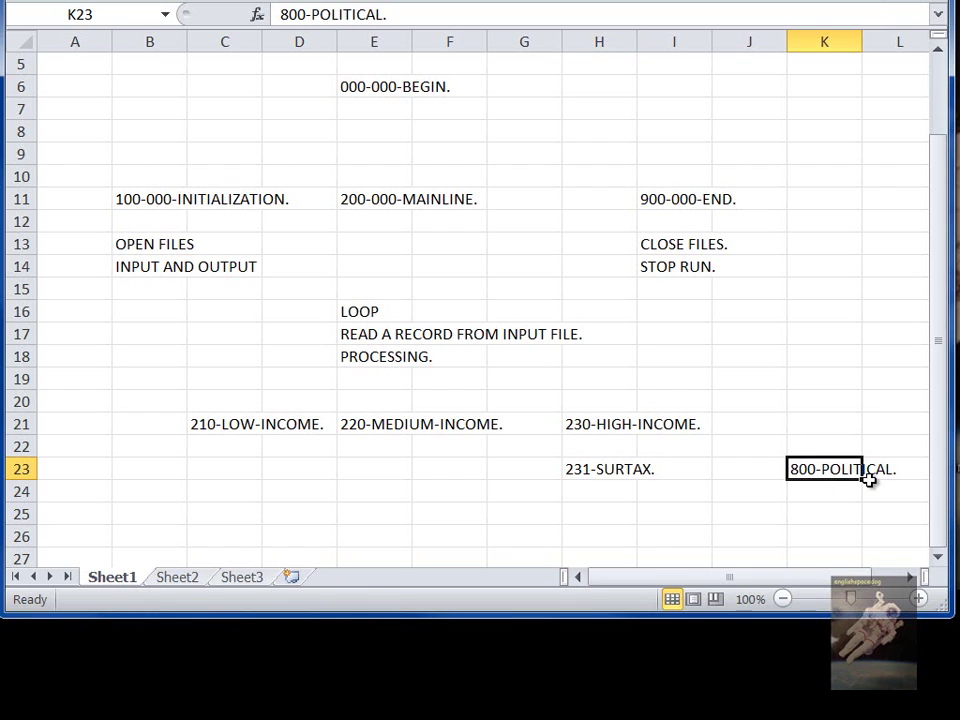
pyautogui.click(829, 490)
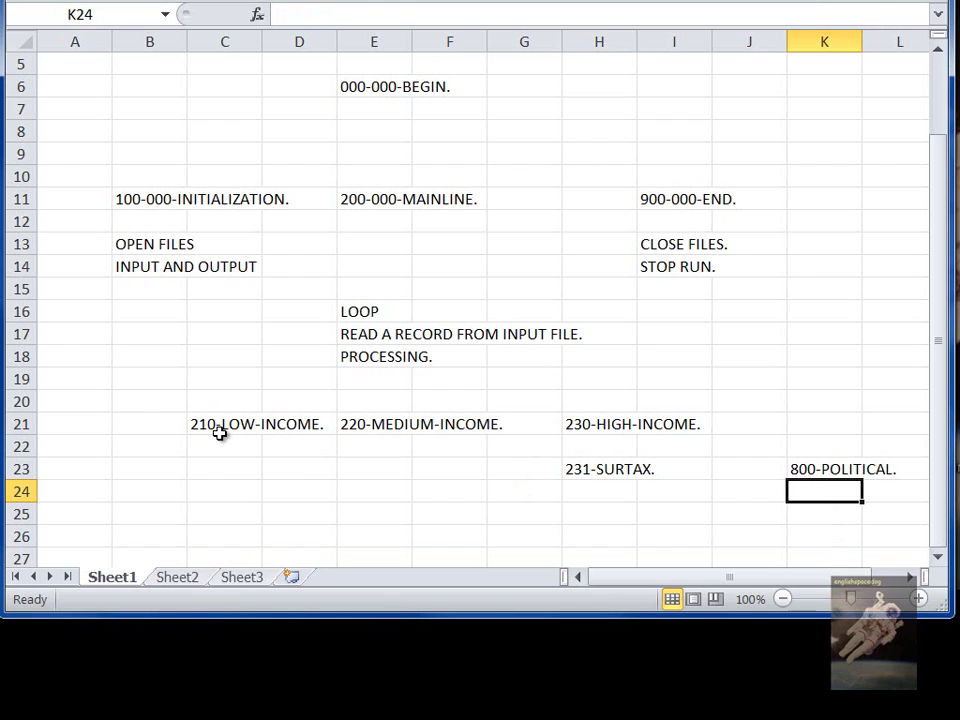
pyautogui.click(250, 425)
pyautogui.click(353, 424)
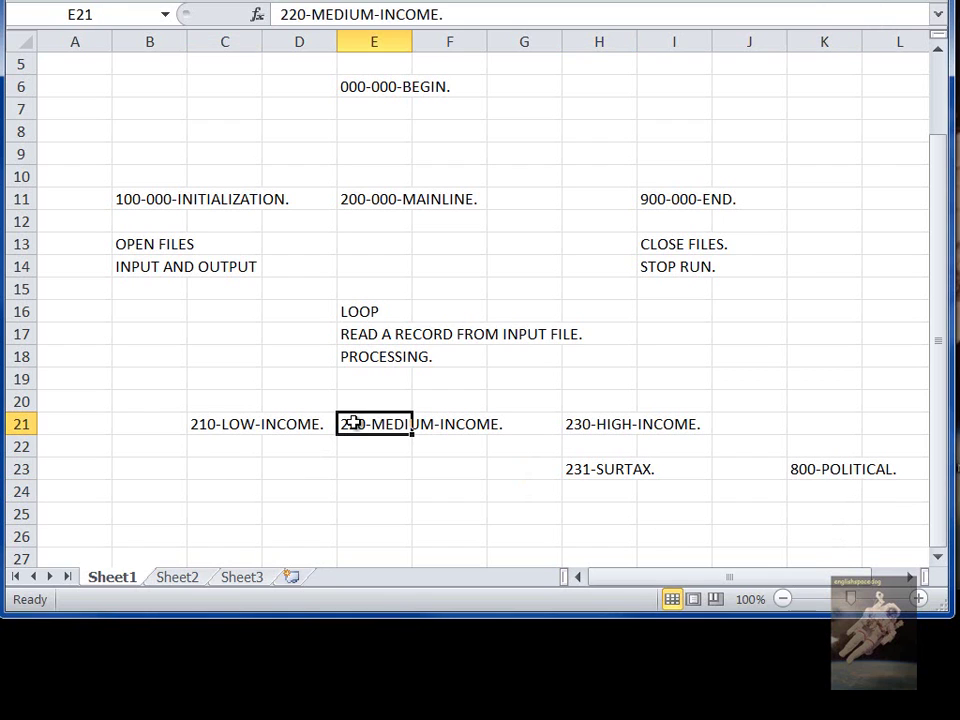
pyautogui.click(605, 426)
pyautogui.click(800, 477)
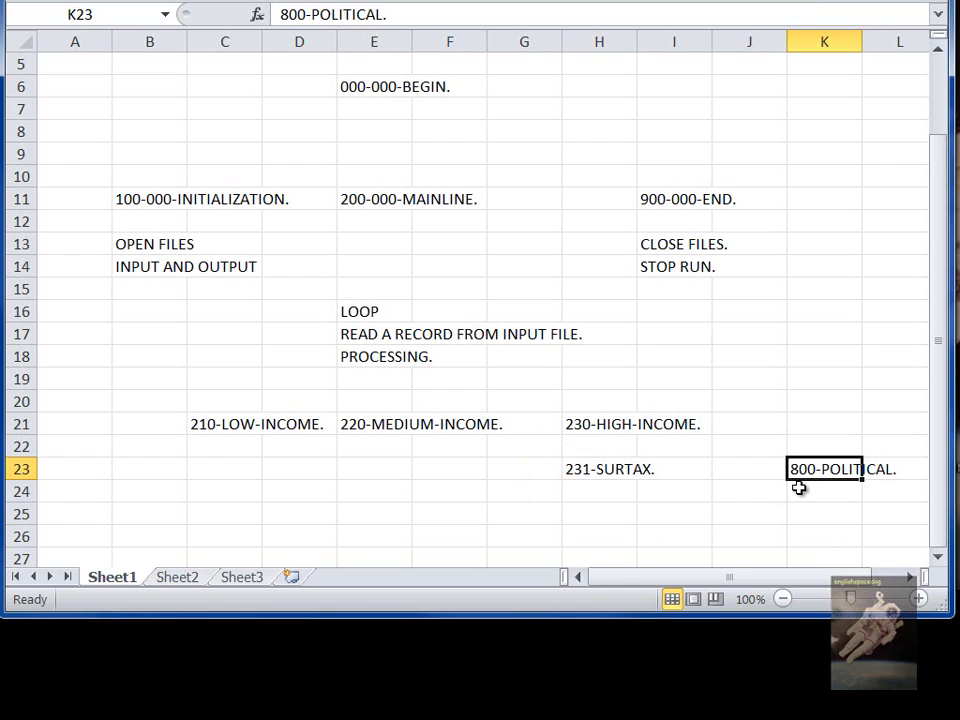
pyautogui.click(798, 488)
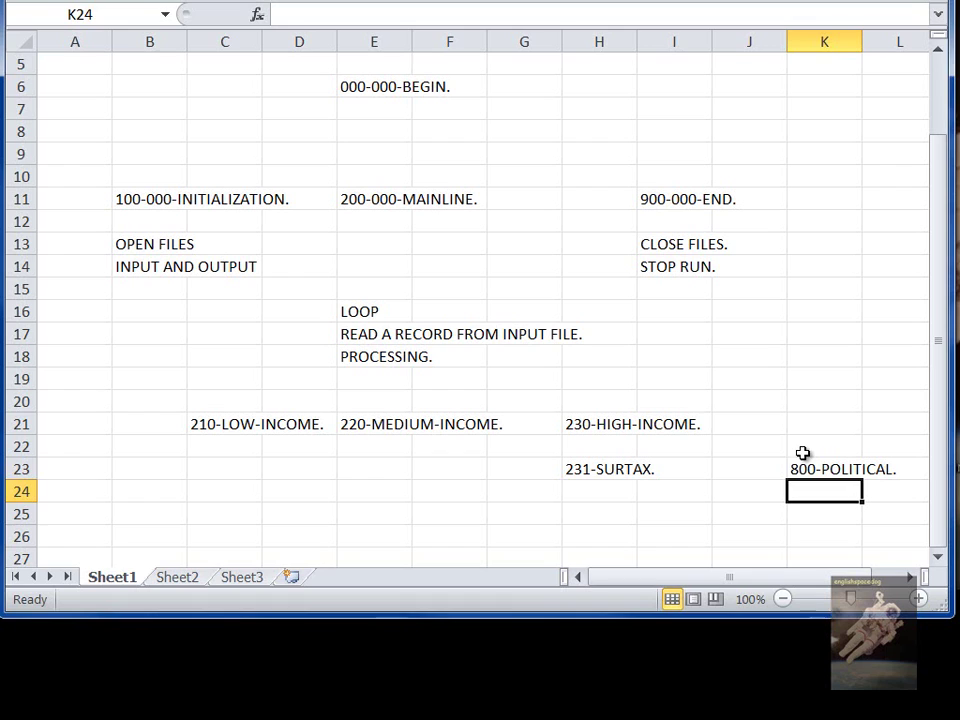
pyautogui.click(806, 466)
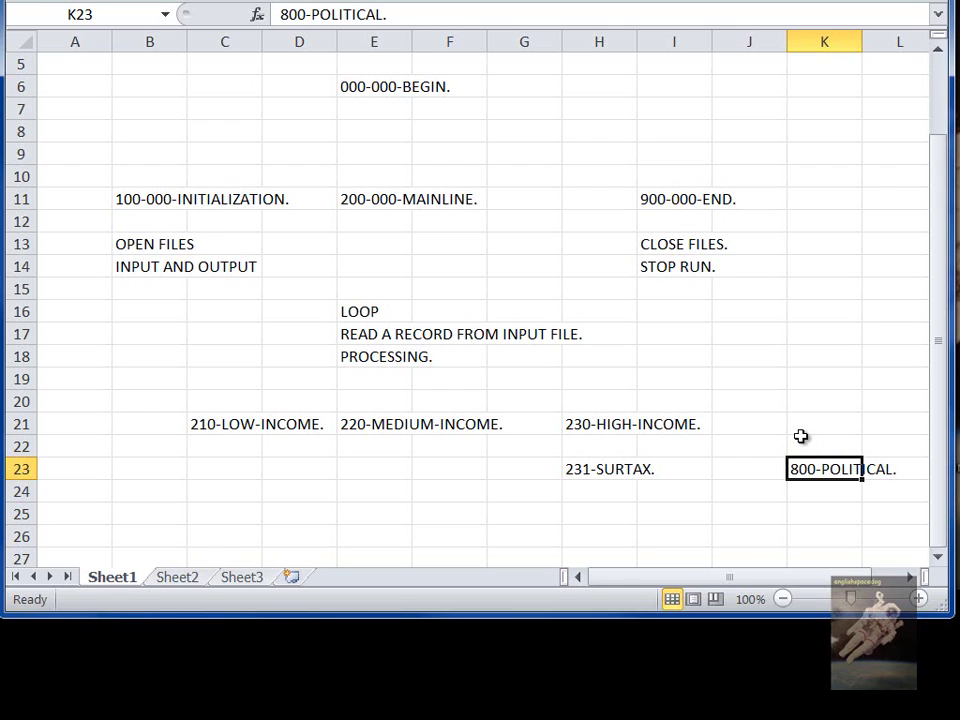
pyautogui.click(536, 307)
pyautogui.click(701, 354)
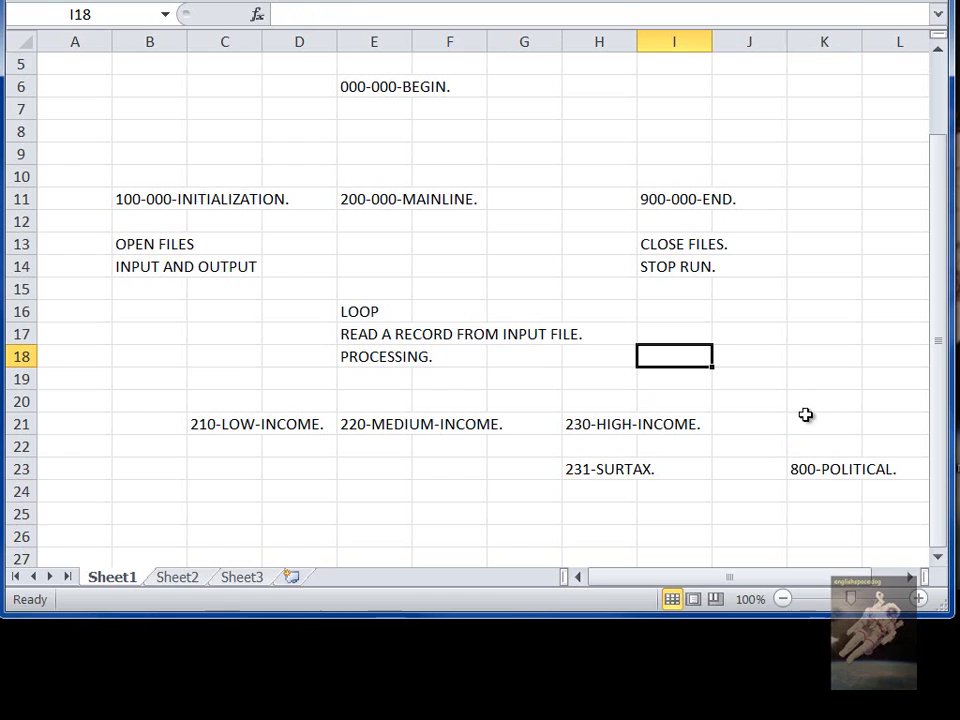
pyautogui.click(796, 463)
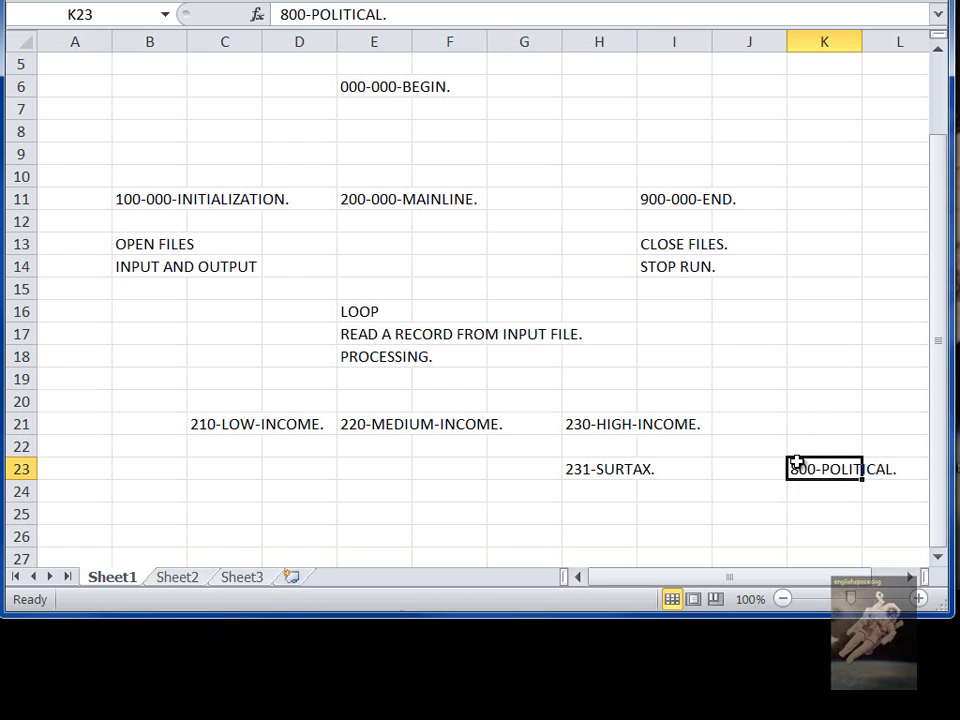